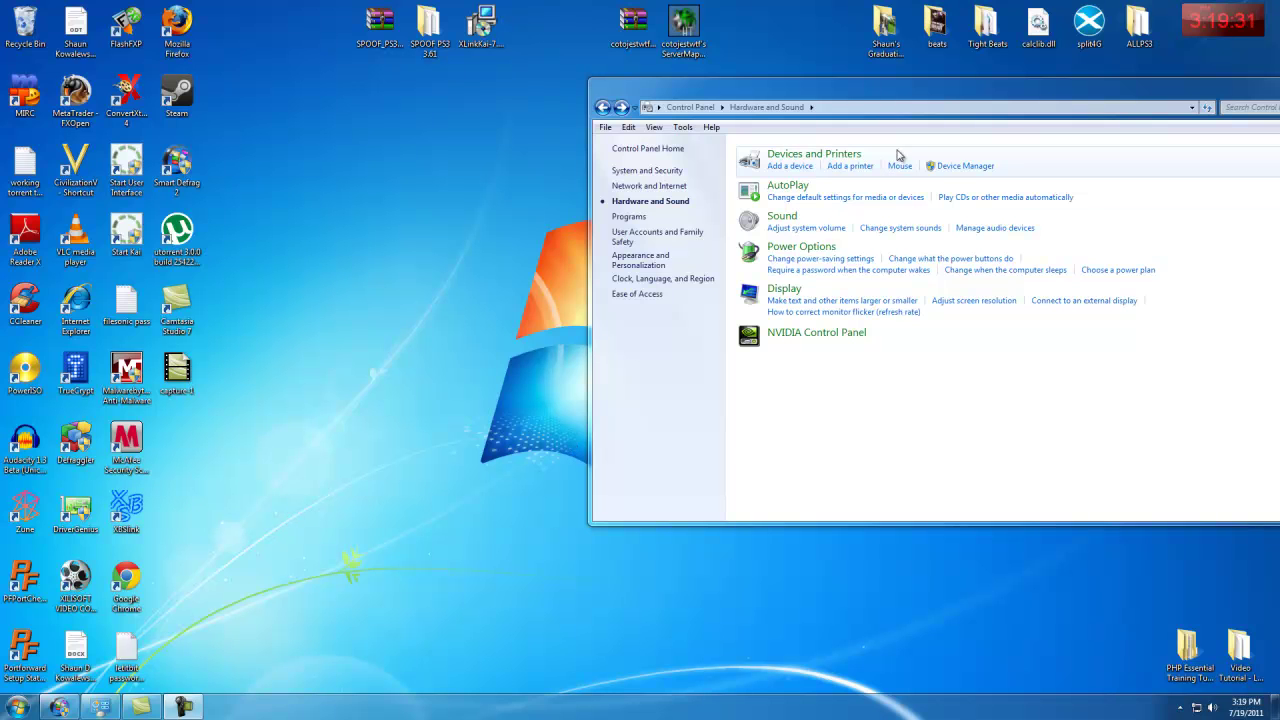
- Minimize the Control Panel window and close it from its taskbar button
left_click(184, 706)
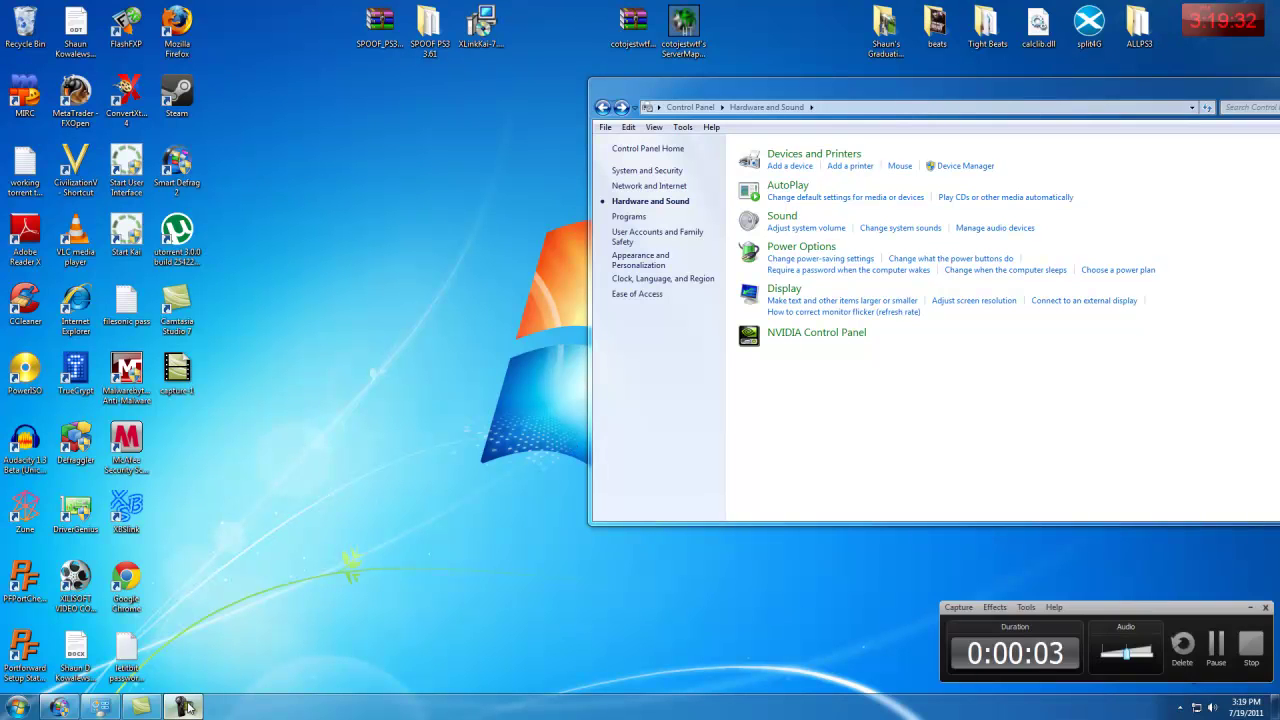
left_click_drag(1013, 85, 714, 92)
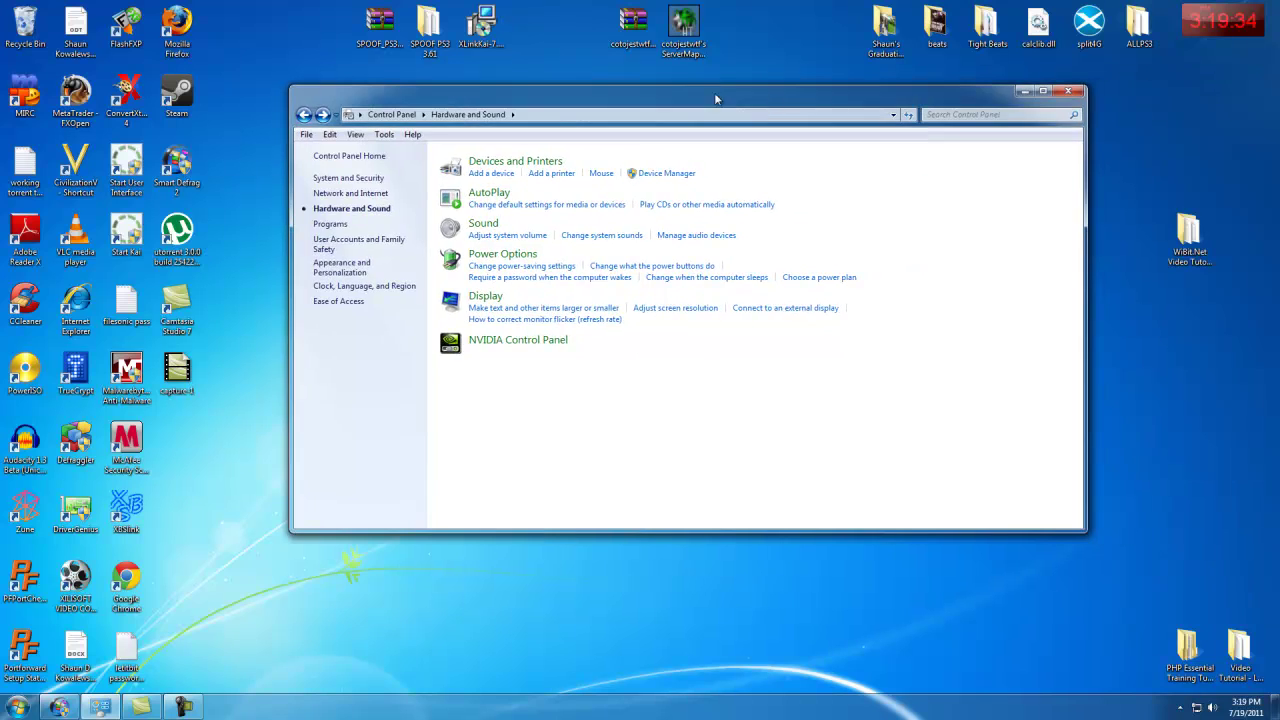
left_click(1024, 91)
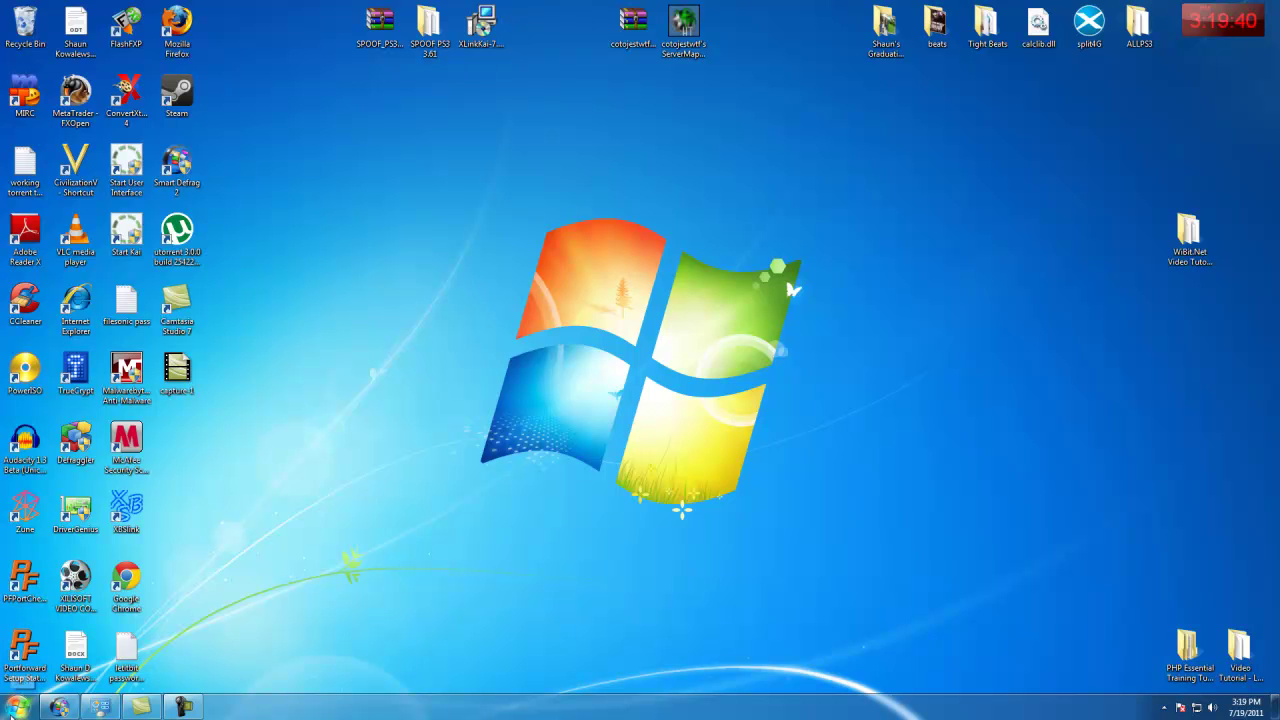
right_click(100, 706)
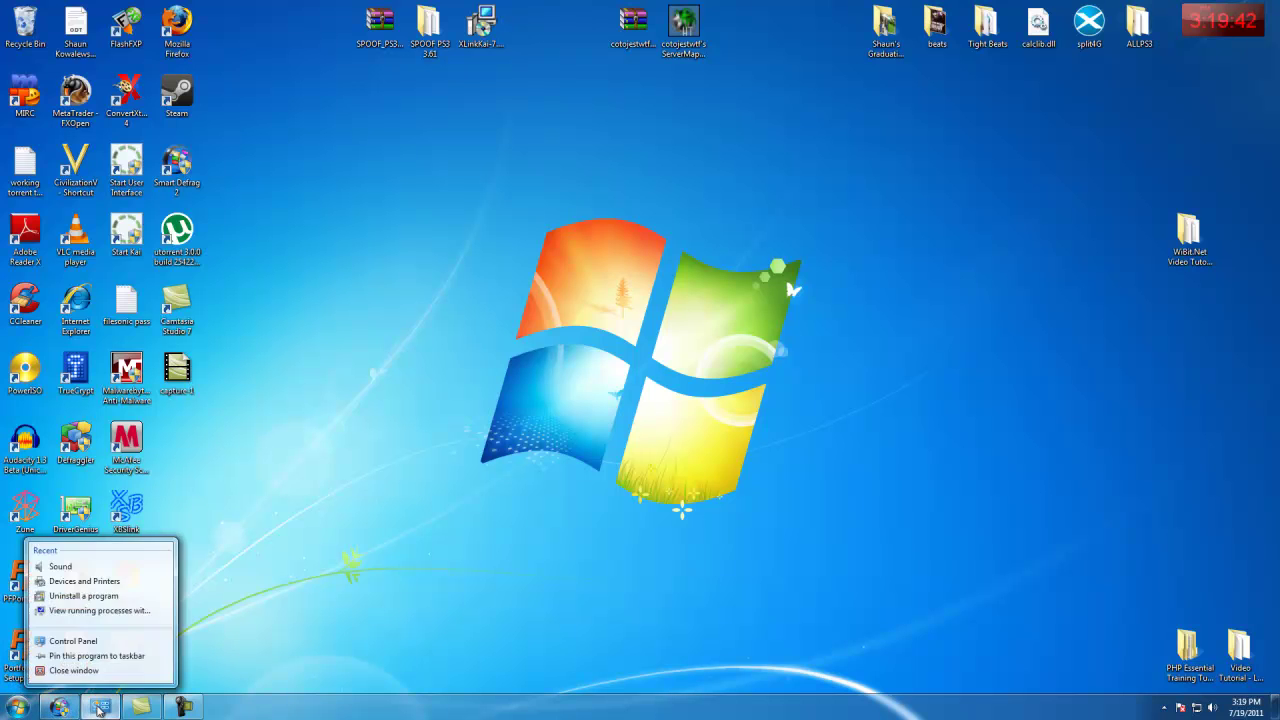
left_click(104, 682)
mouse_move(105, 708)
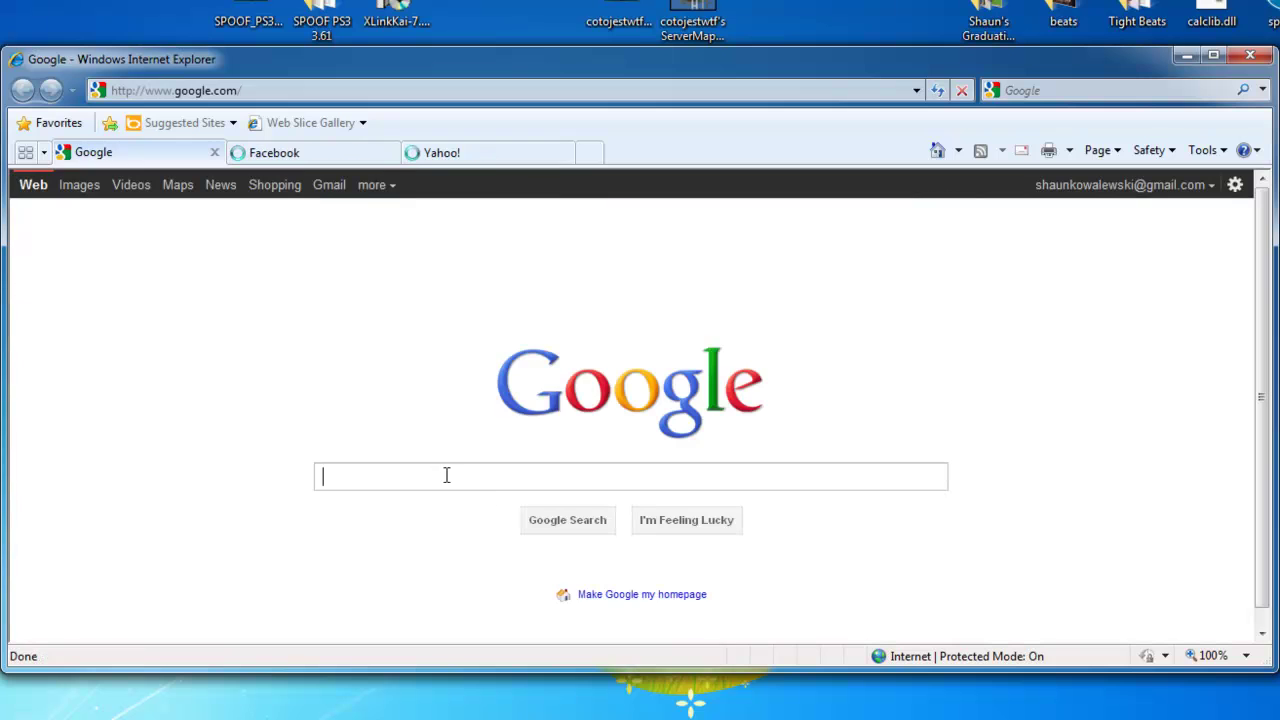
- Search Google for 'portforward' and look over PortForward's Port Checker page
type("portfo")
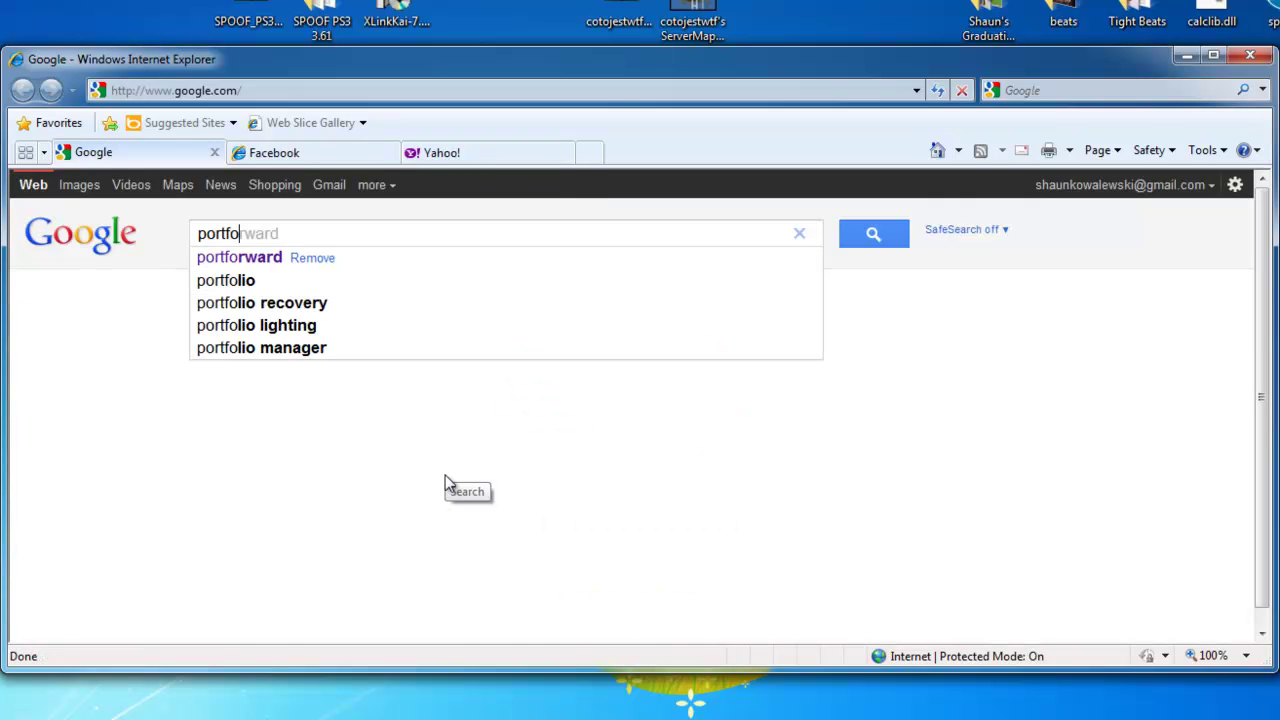
type("rward")
key("Return")
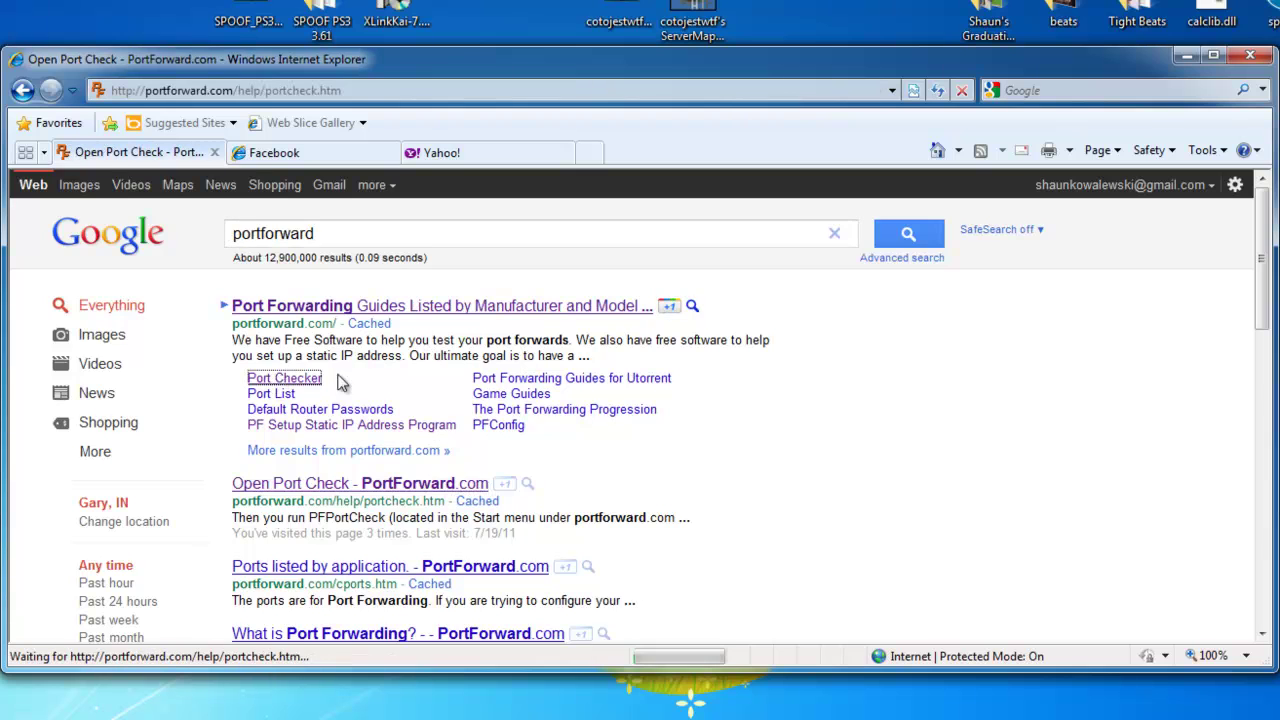
left_click(285, 378)
scroll(443, 415, "down", 6)
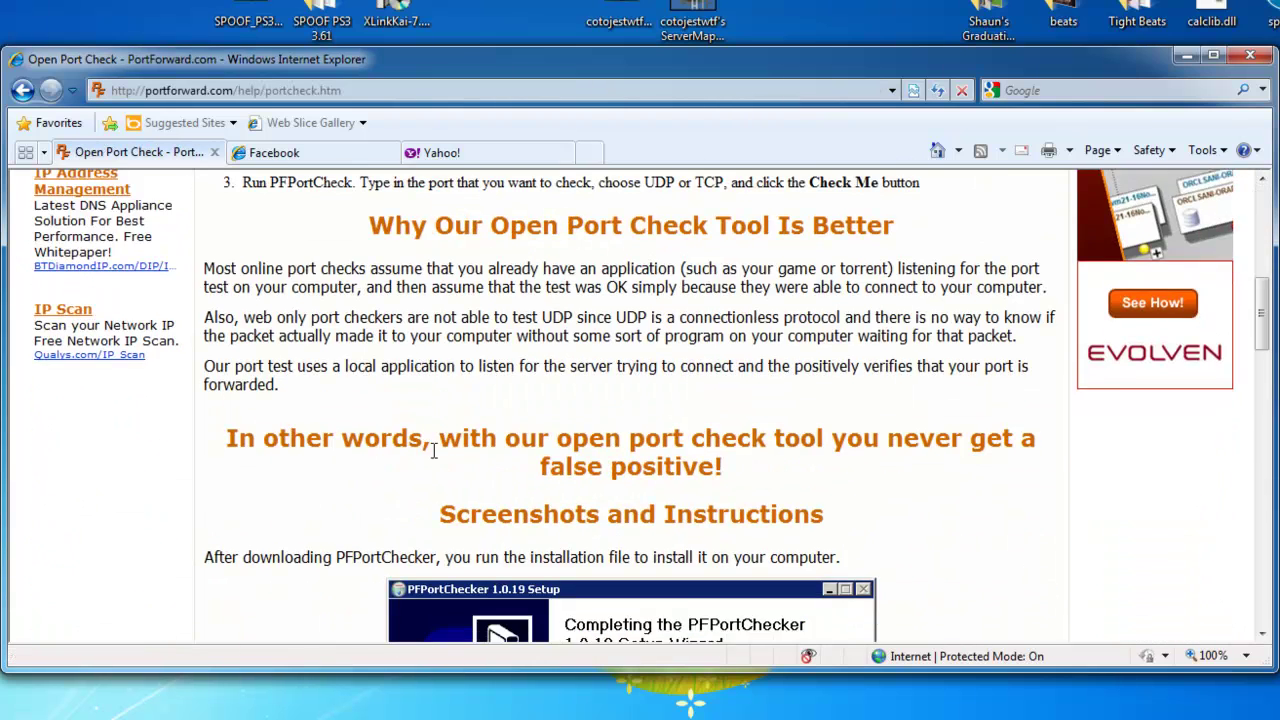
scroll(427, 438, "up", 3)
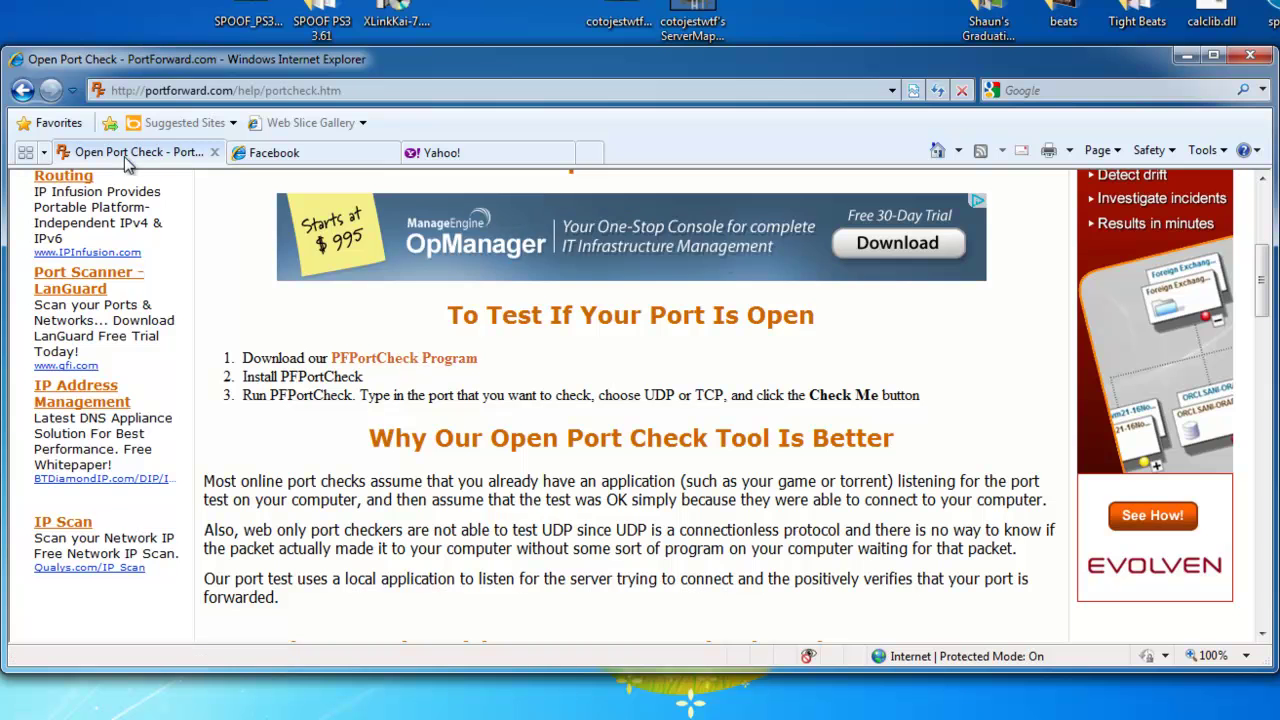
left_click(22, 90)
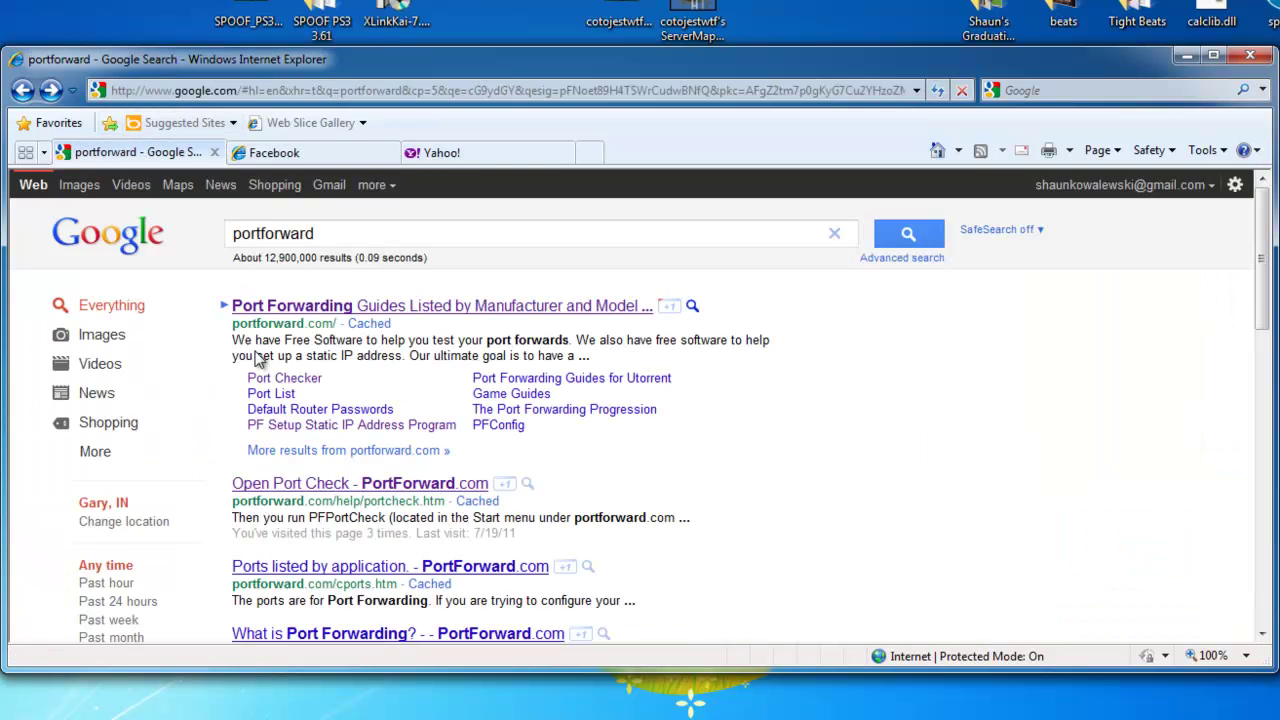
- Open the PF Setup Static IP Address Program page and cancel its download
left_click(301, 426)
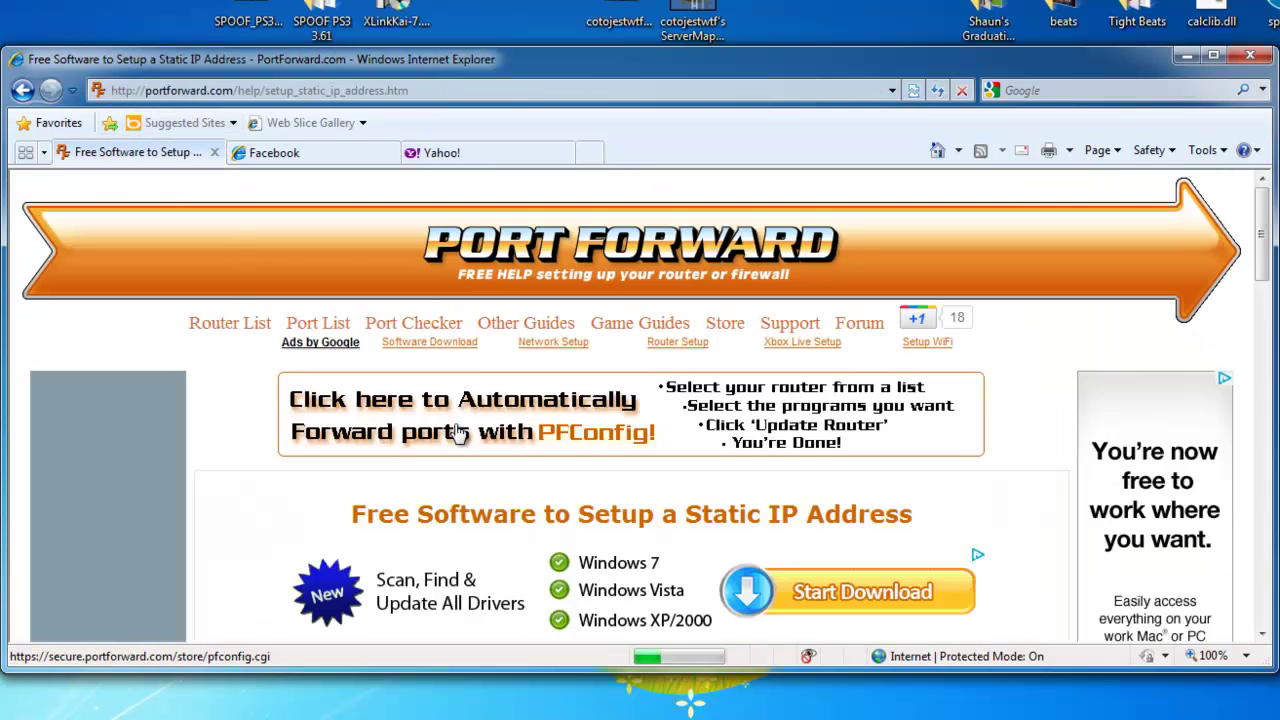
scroll(465, 450, "down", 4)
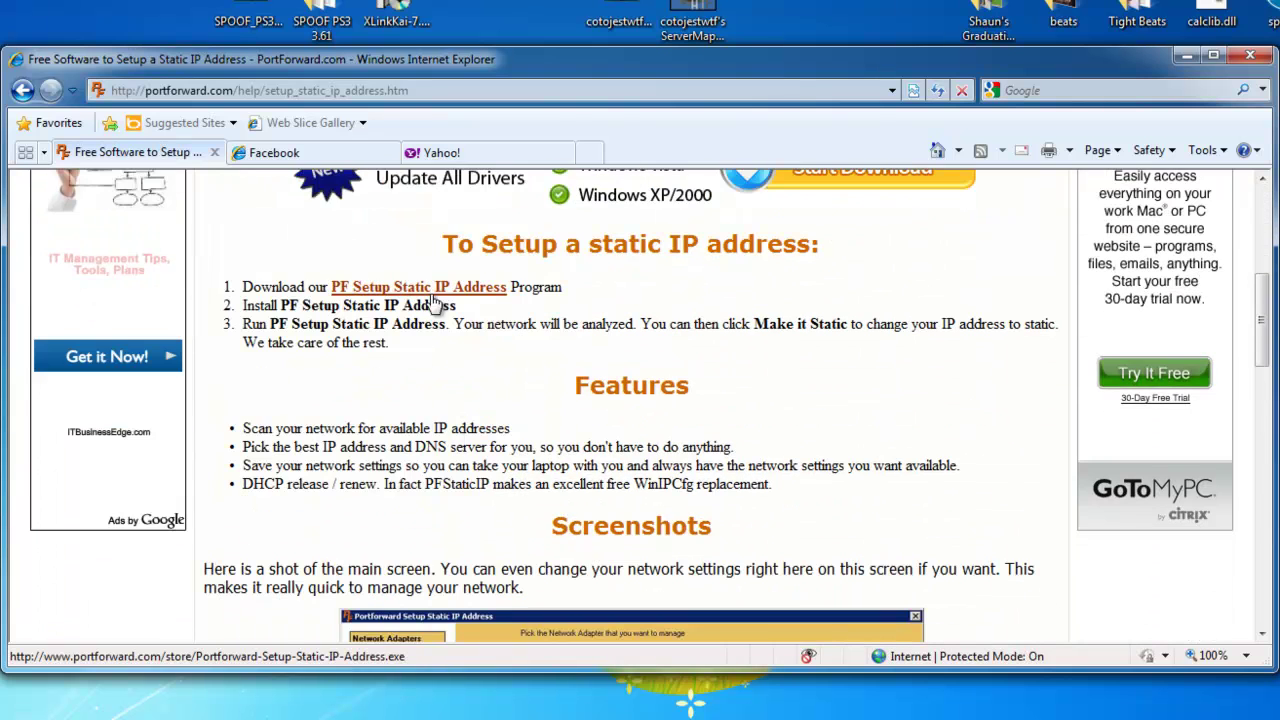
left_click(430, 288)
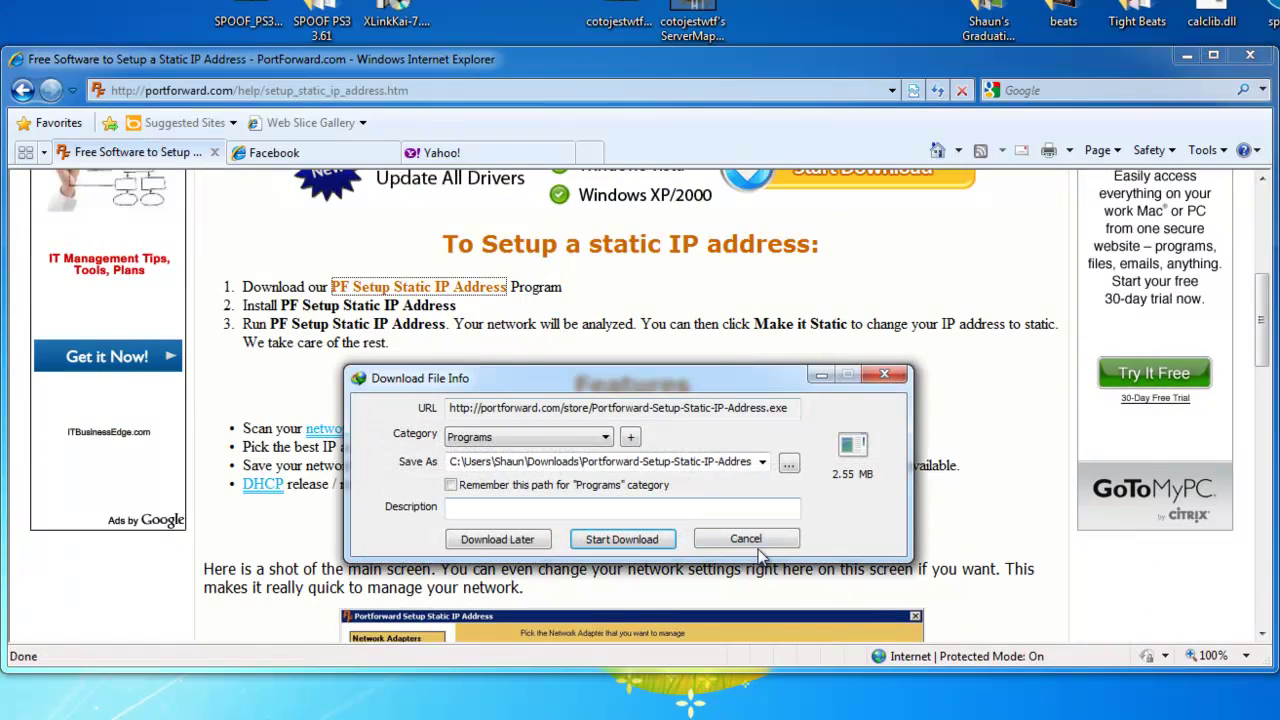
left_click(745, 539)
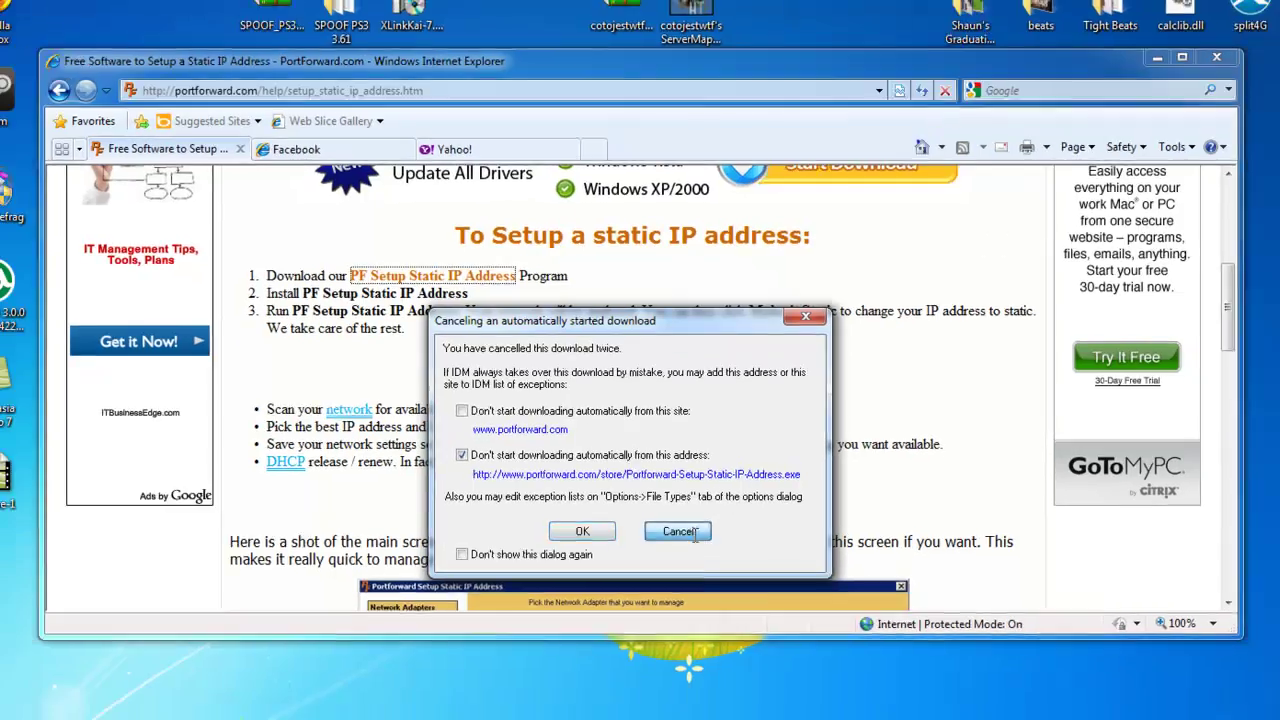
left_click(678, 557)
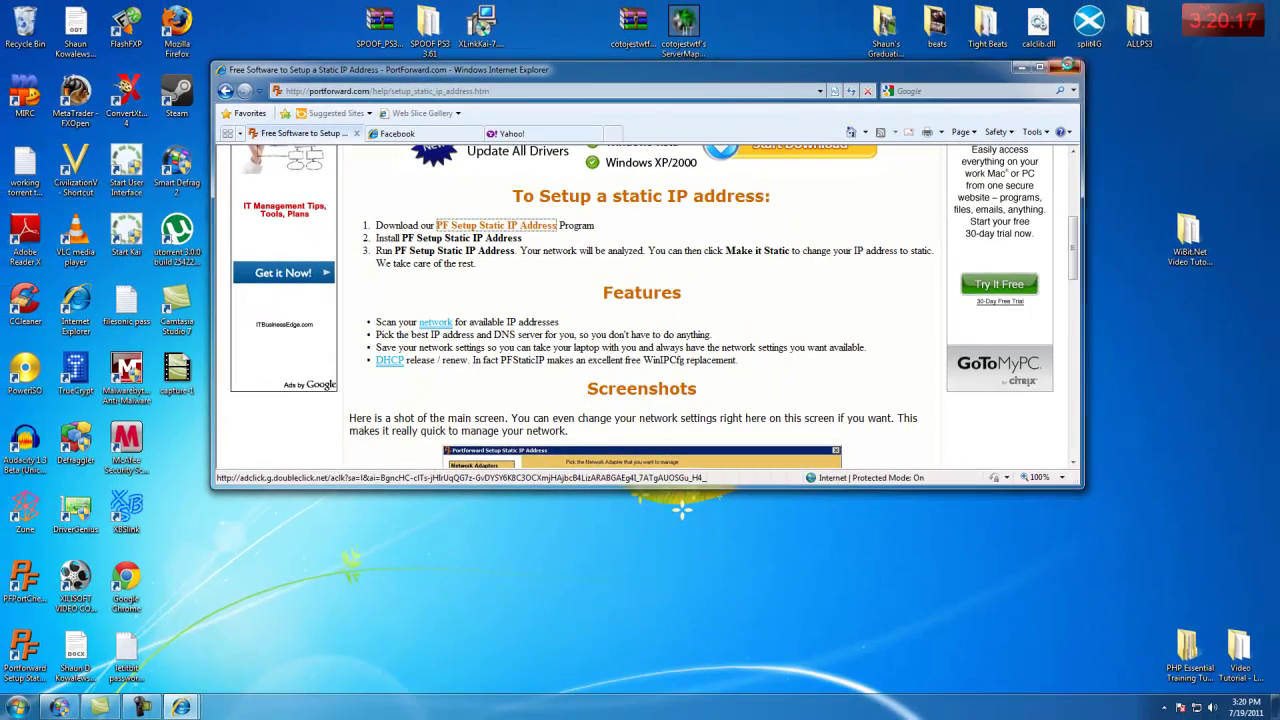
- Close Internet Explorer with all tabs and launch Portforward Setup Static IP Address from the desktop
left_click(1064, 69)
left_click(624, 285)
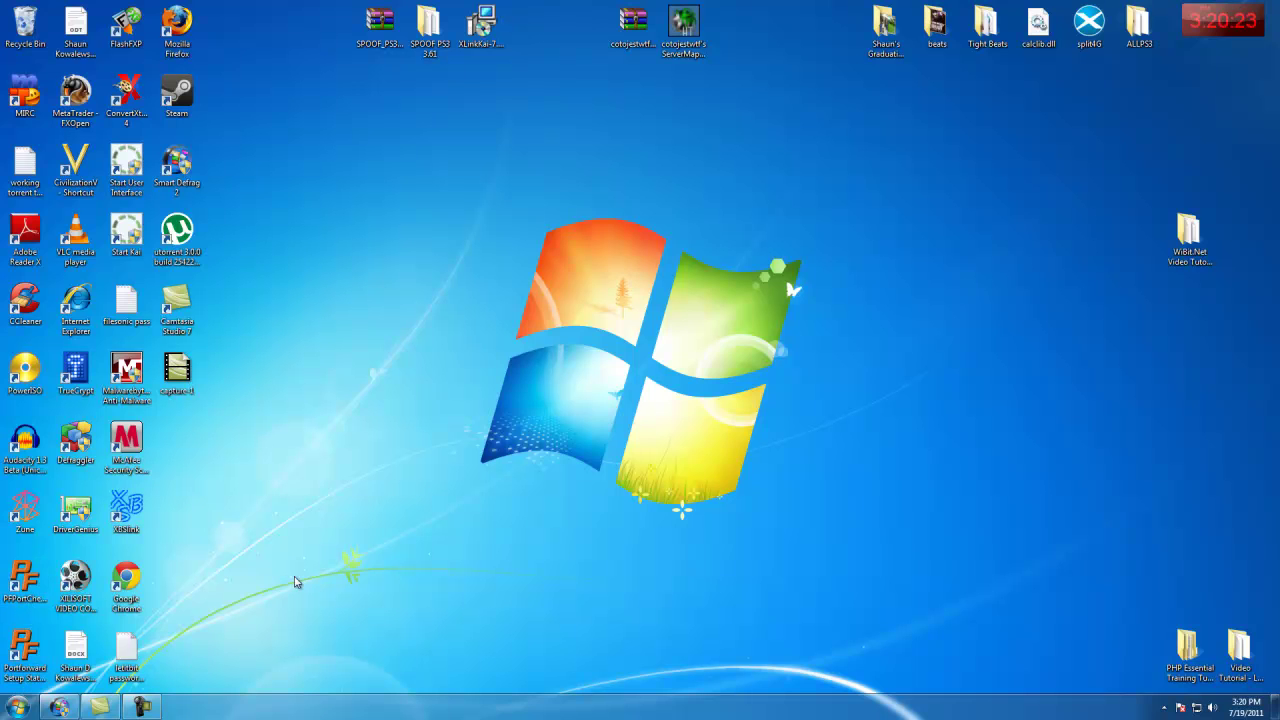
double_click(25, 650)
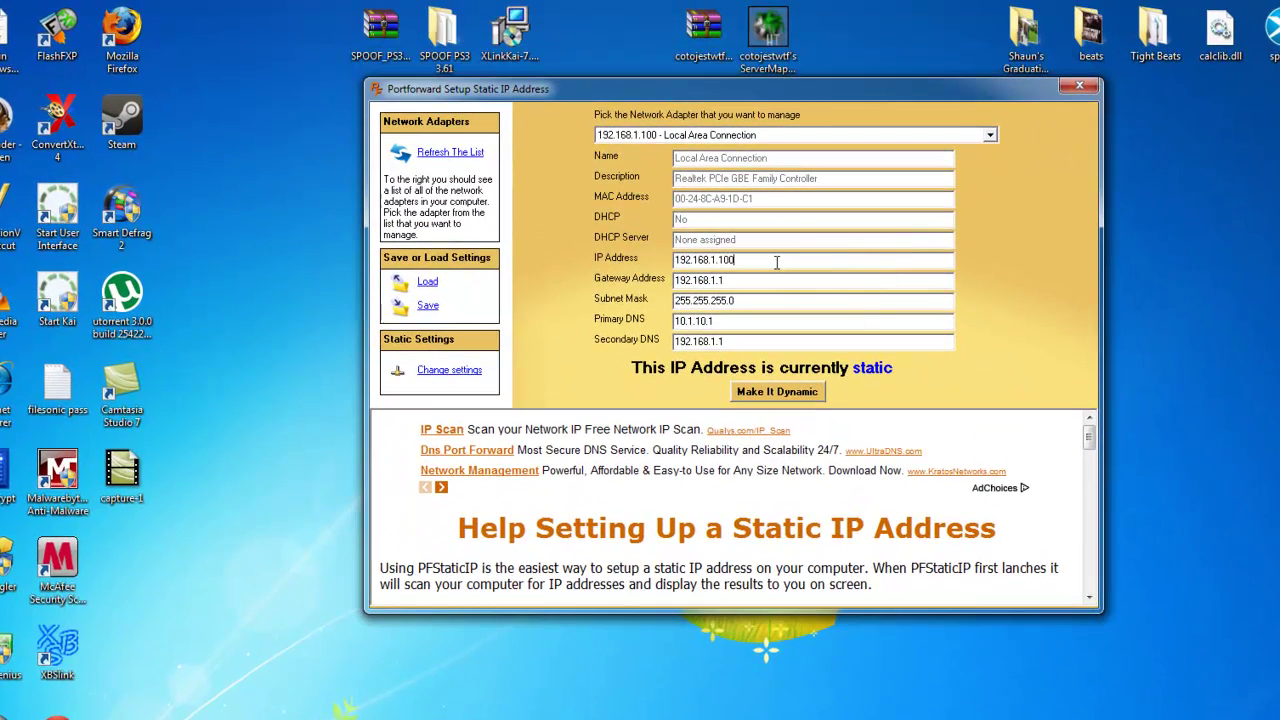
left_click_drag(777, 265, 660, 260)
left_click(660, 260)
left_click_drag(738, 260, 649, 284)
left_click(747, 266)
left_click_drag(718, 280, 679, 281)
left_click_drag(716, 261, 699, 262)
left_click(747, 260)
left_click(727, 281)
left_click(751, 260)
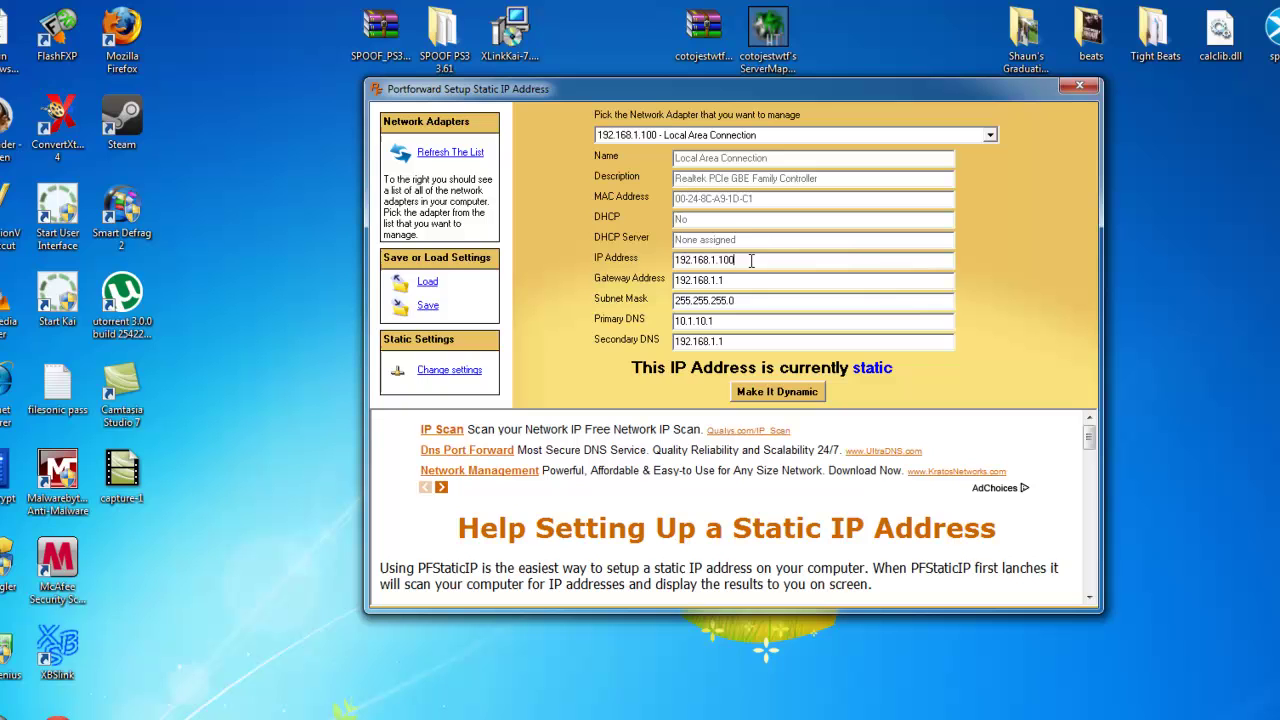
double_click(726, 282)
right_click(712, 288)
left_click(740, 343)
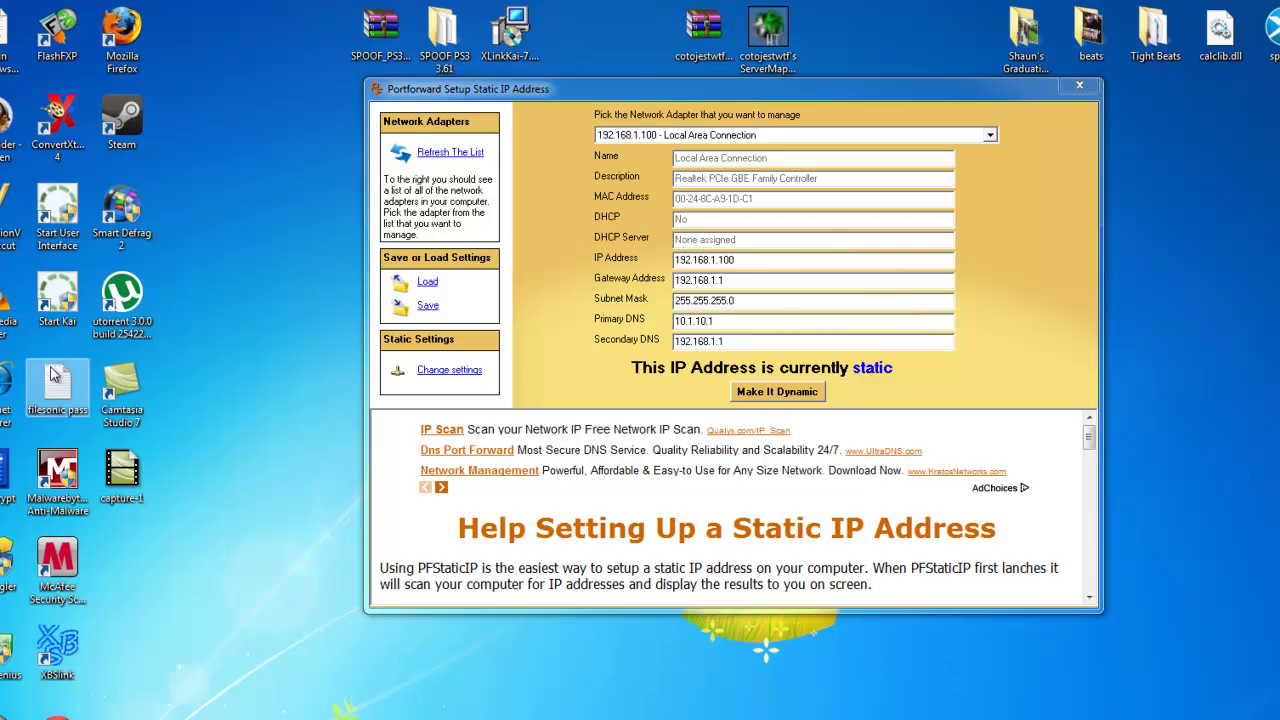
- Open Internet Explorer and go to the pasted router address 192.168.1.1
double_click(6, 382)
right_click(288, 118)
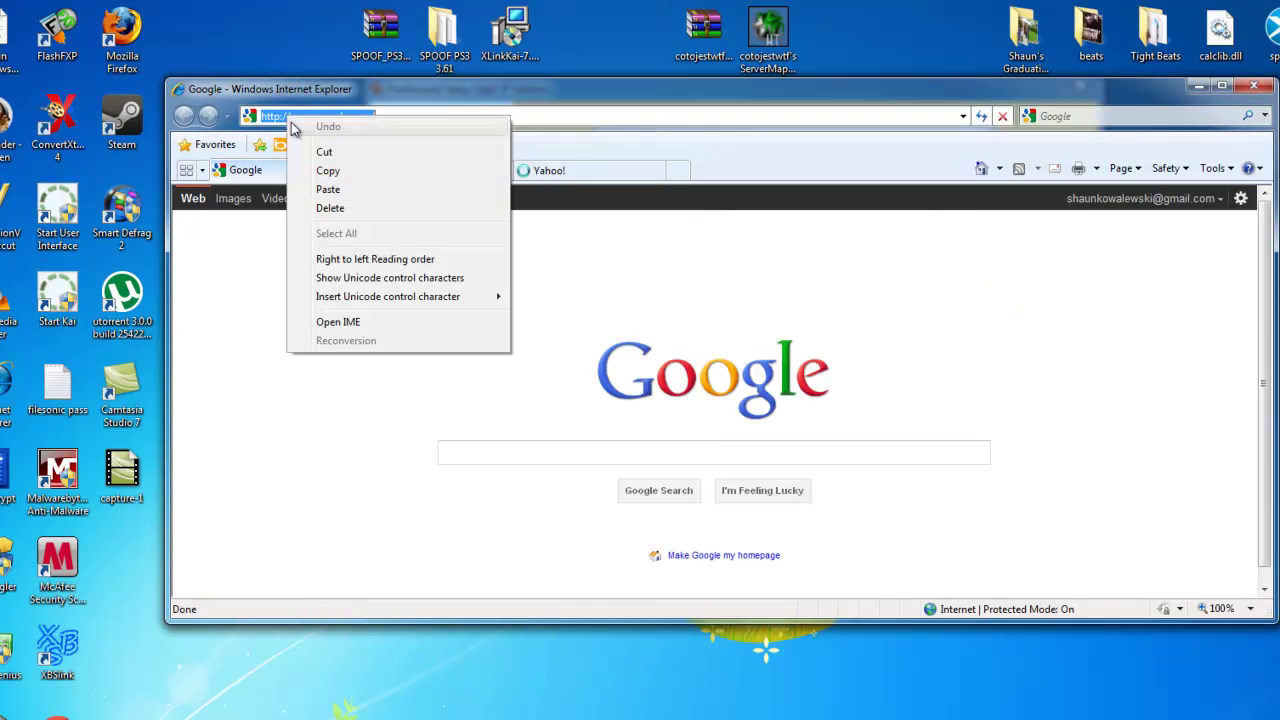
left_click(326, 189)
key("Return")
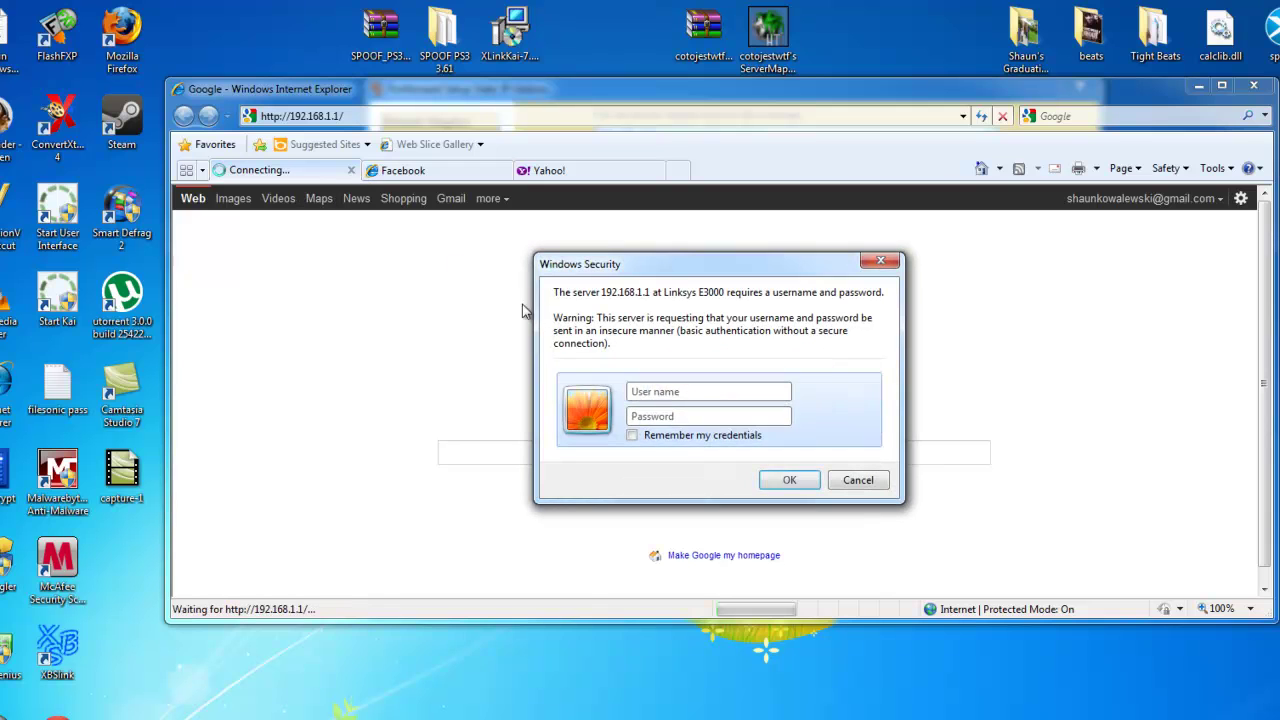
- Log in to the router with its admin password, without remembering the credentials
left_click(660, 435)
left_click(657, 418)
left_click(633, 435)
left_click(651, 416)
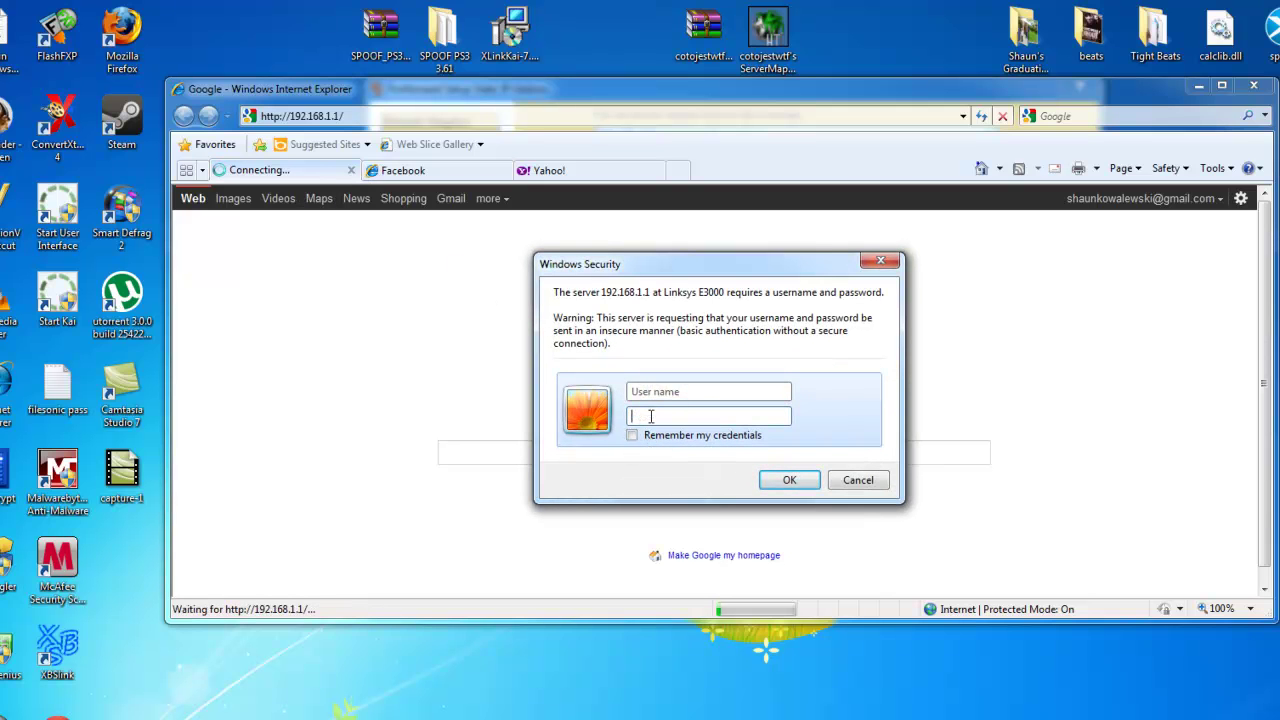
type("ad")
key("Return")
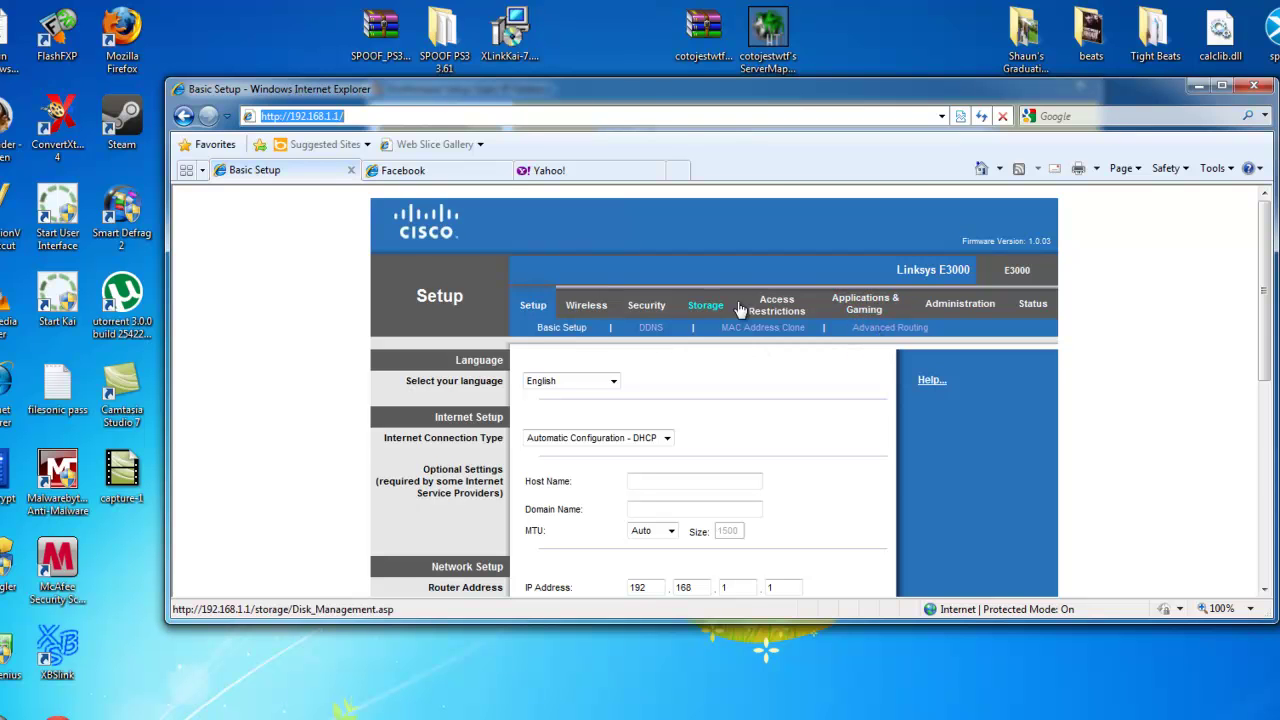
- Check the DMZ settings, then return to Single Port Forwarding listing Xlink Kai on UDP 30000
left_click(868, 303)
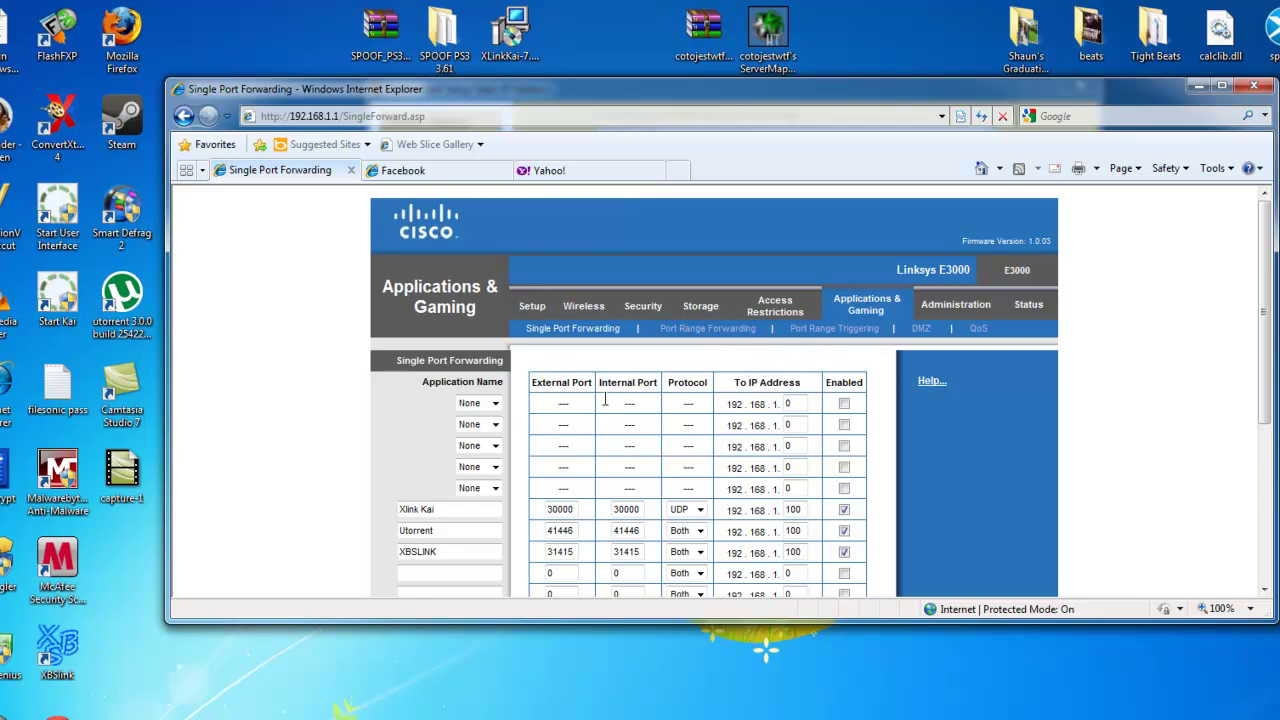
left_click(921, 330)
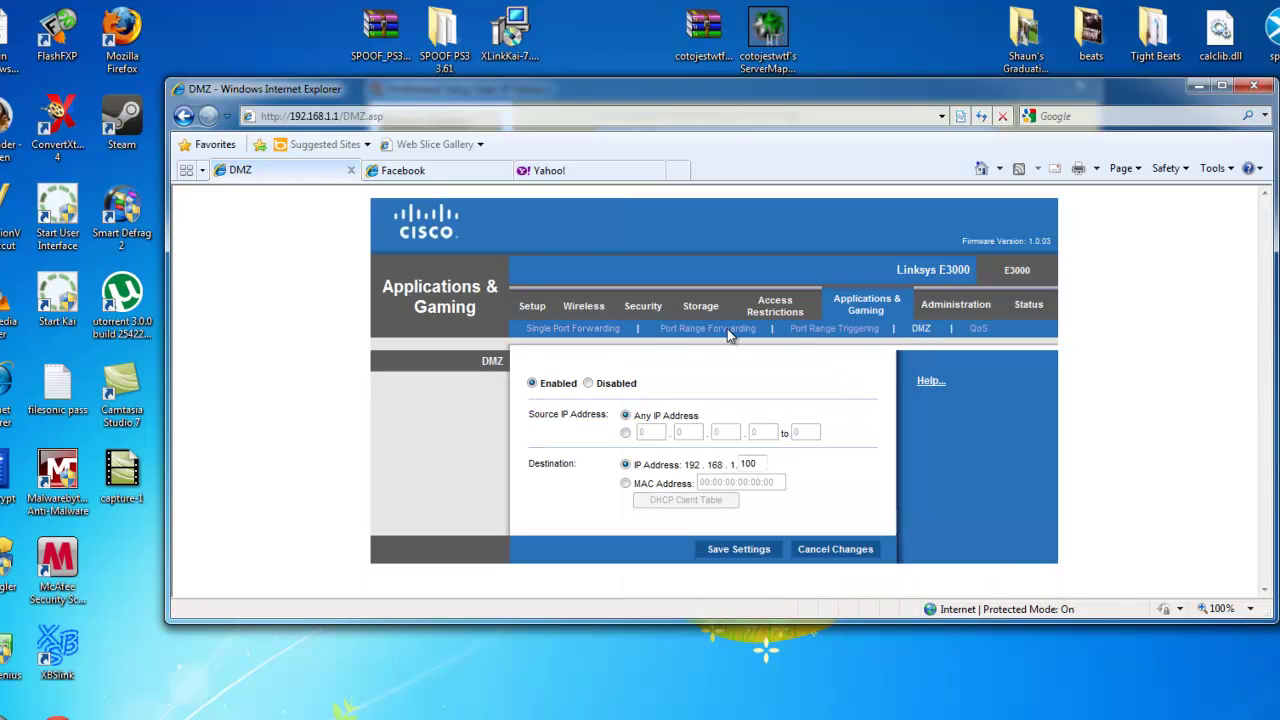
left_click(568, 330)
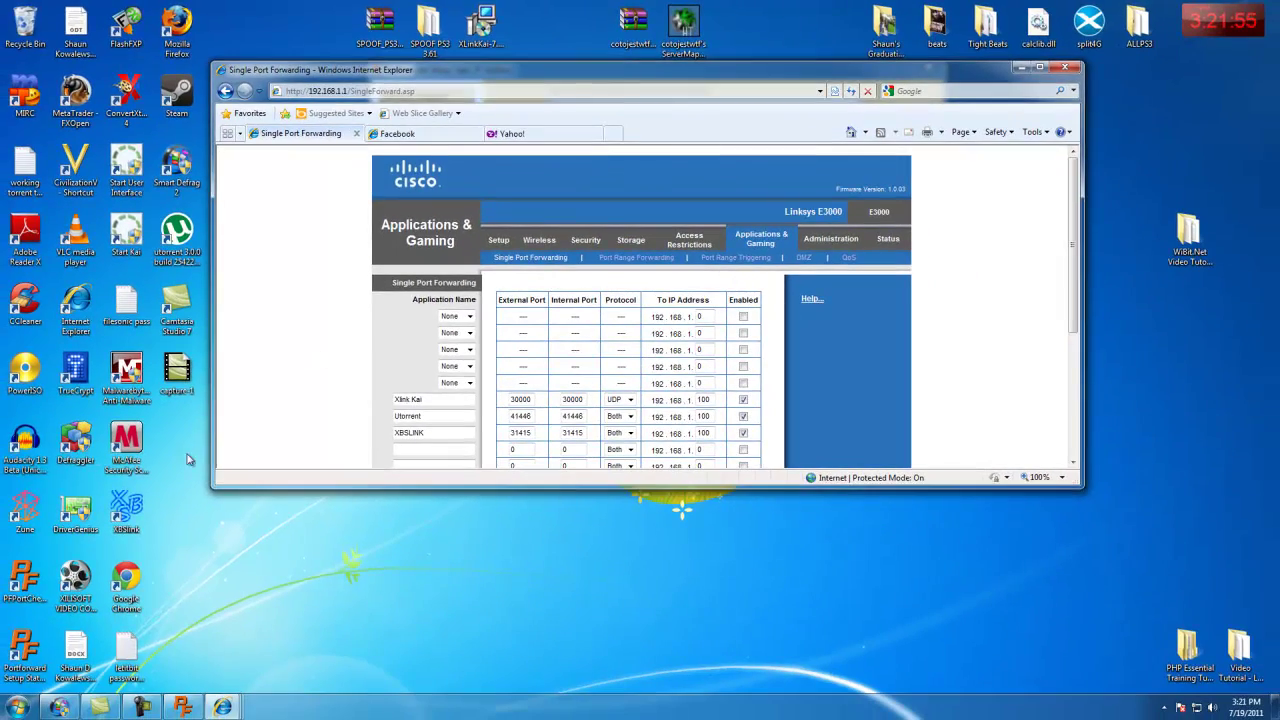
double_click(24, 648)
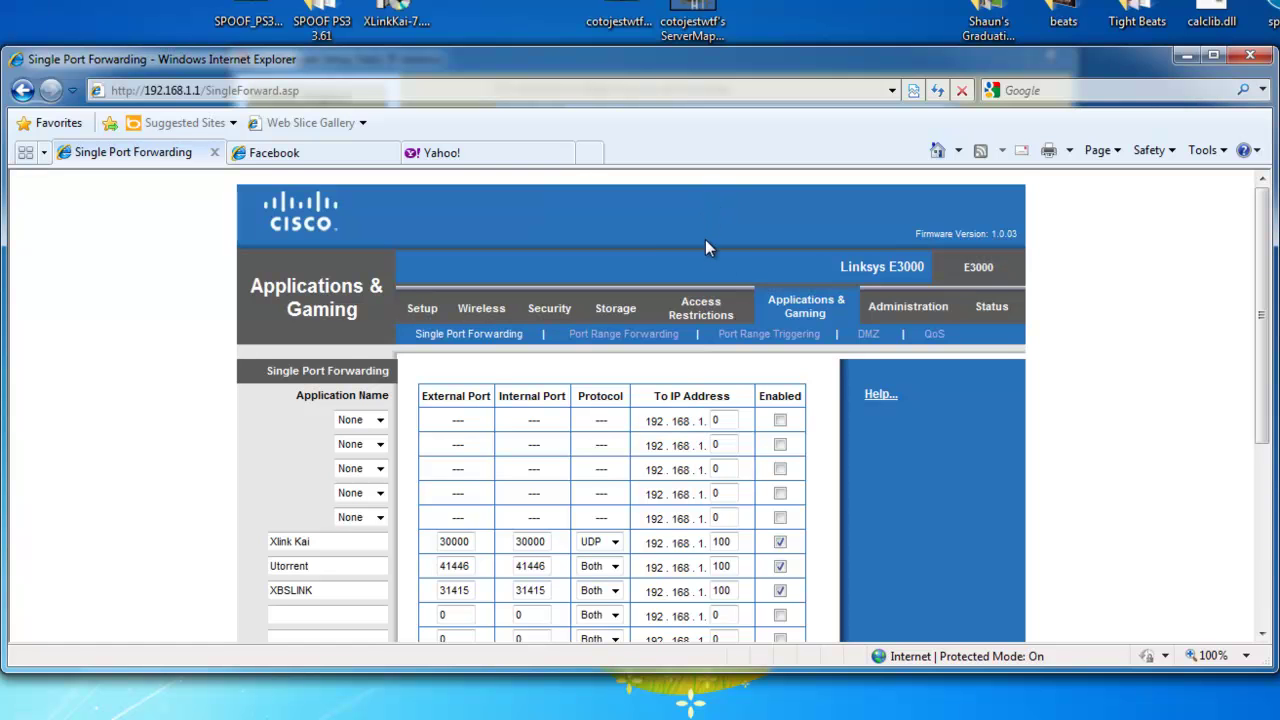
scroll(520, 323, "down", 3)
scroll(427, 360, "up", 3)
scroll(505, 315, "down", 3)
scroll(505, 315, "up", 2)
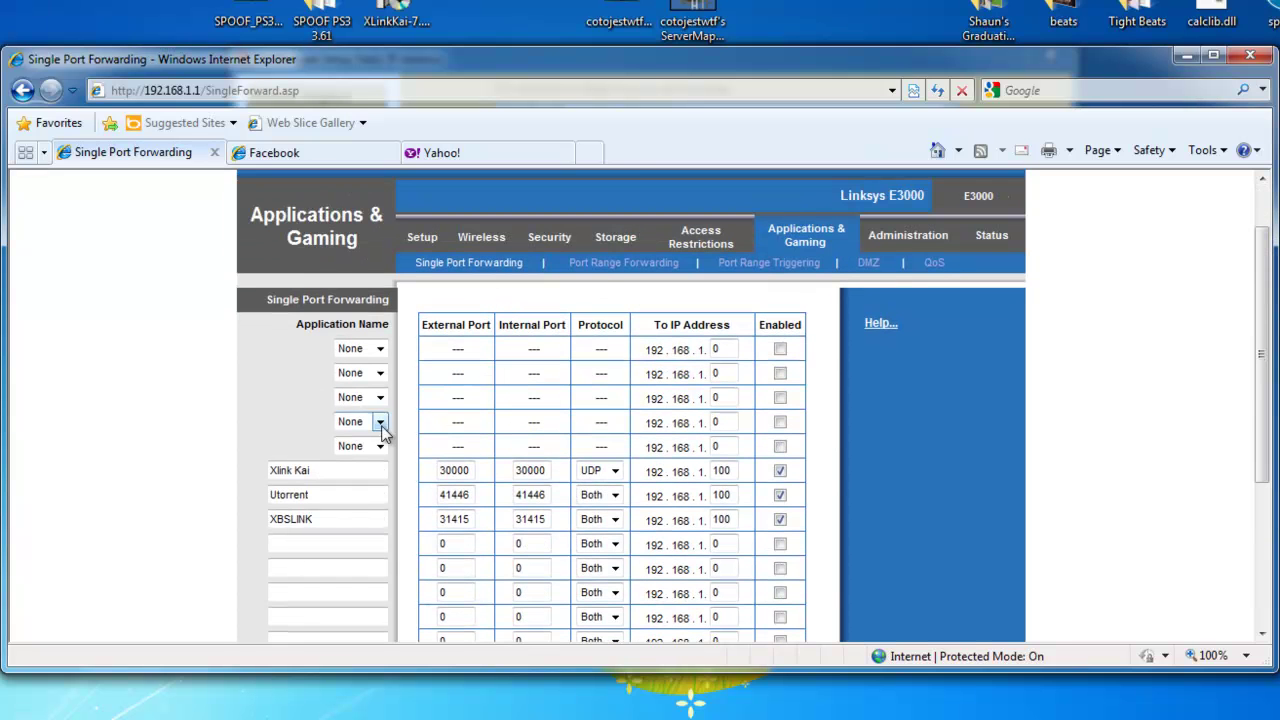
left_click_drag(354, 470, 235, 472)
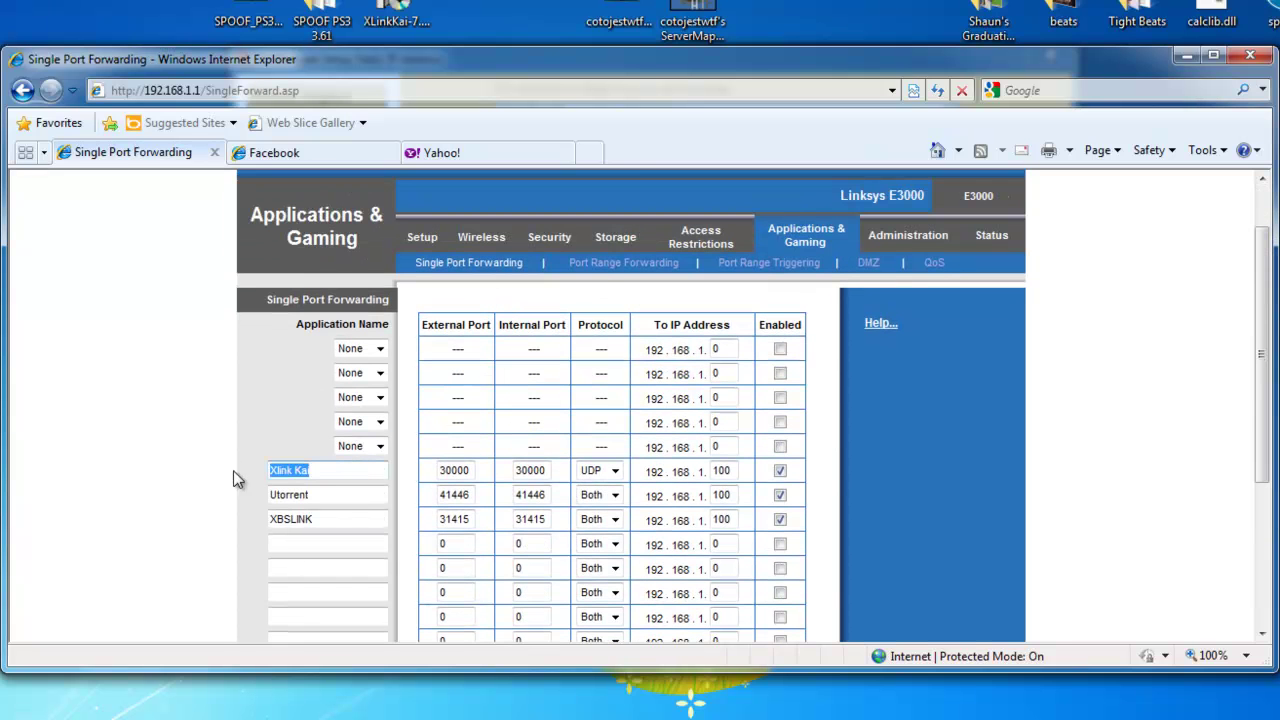
left_click(314, 475)
left_click_drag(468, 470, 445, 484)
left_click_drag(542, 474, 516, 474)
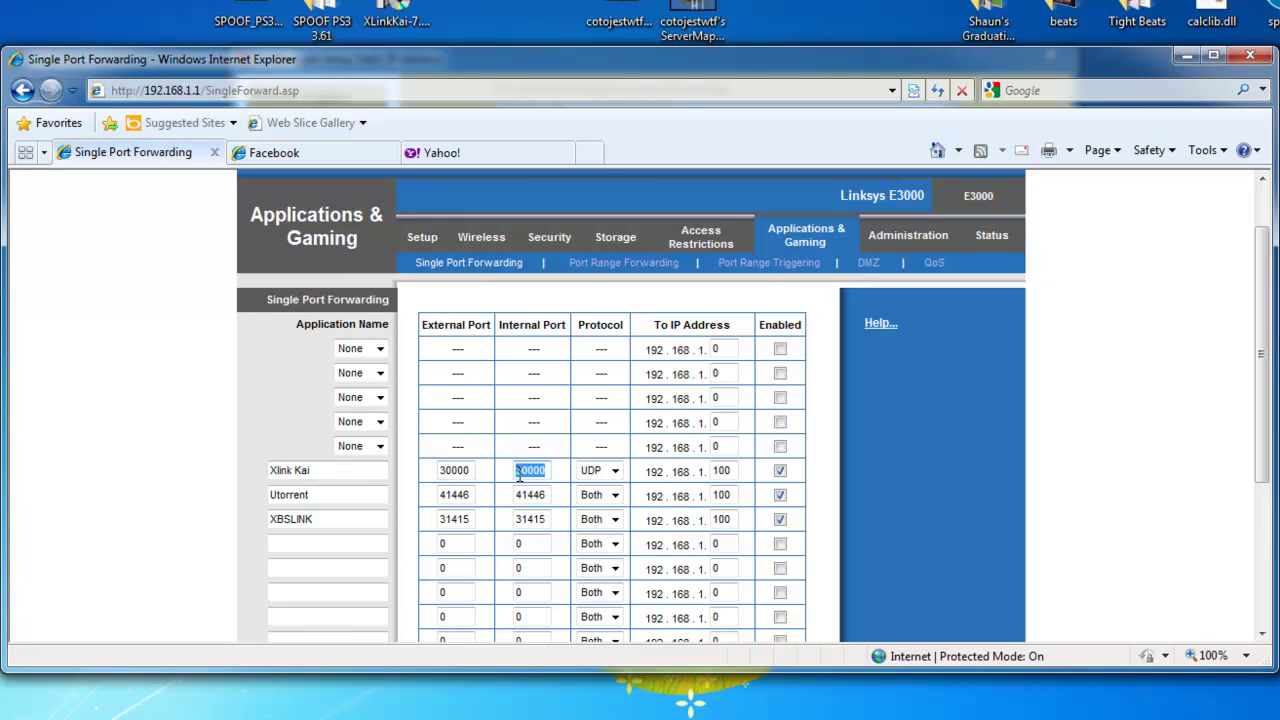
left_click(206, 400)
left_click(595, 471)
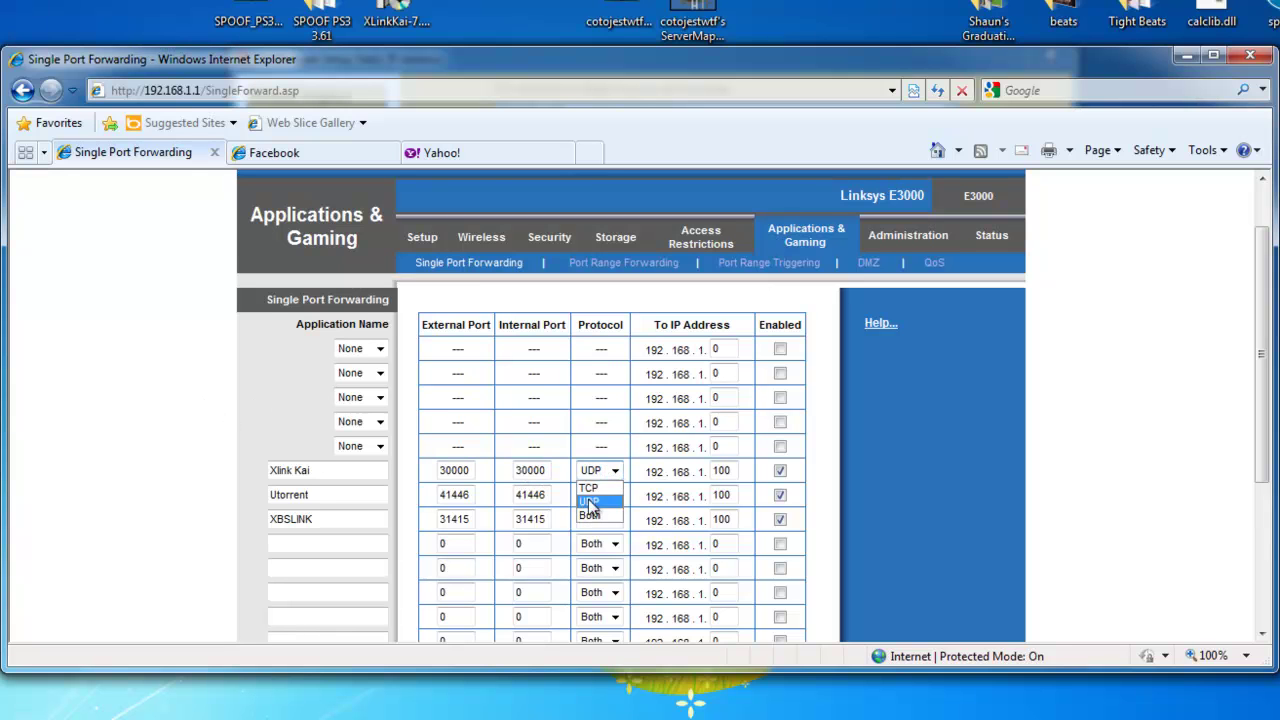
left_click(598, 487)
left_click(598, 471)
left_click(592, 502)
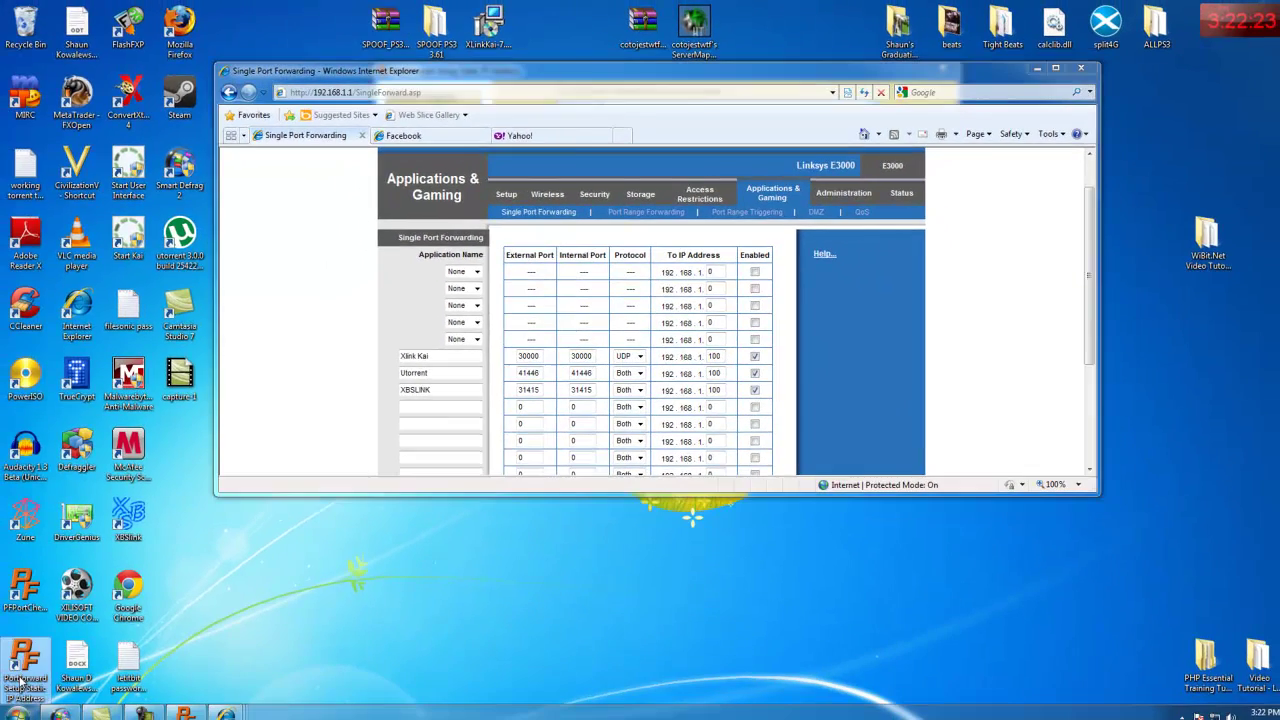
- Launch PFStaticIP and copy the computer's IP address 192.168.1.100
double_click(25, 658)
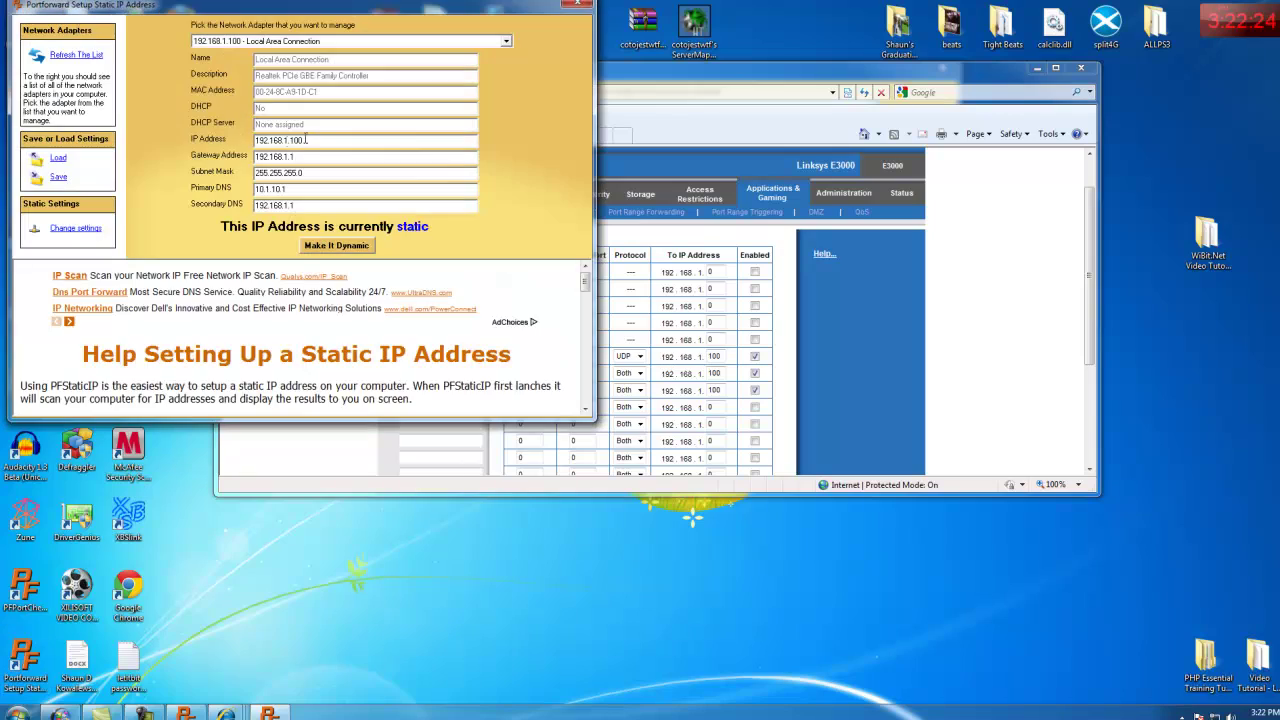
left_click_drag(300, 140, 208, 143)
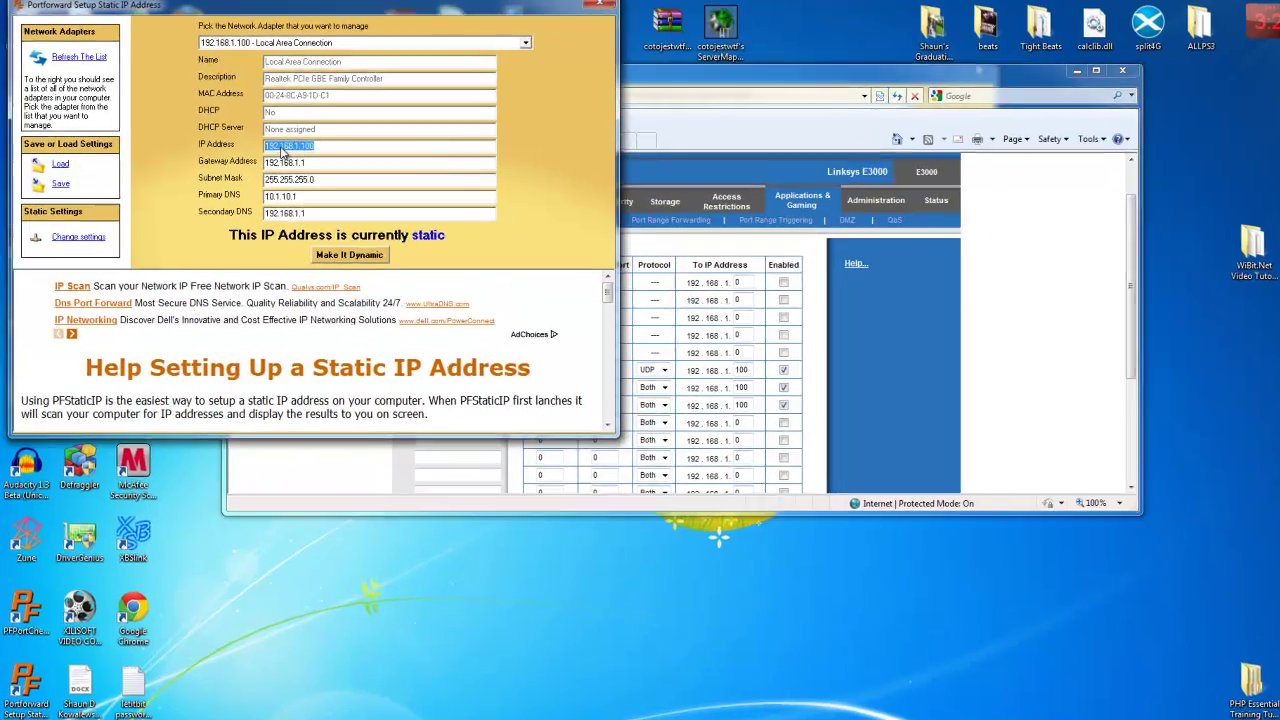
right_click(273, 141)
left_click(300, 186)
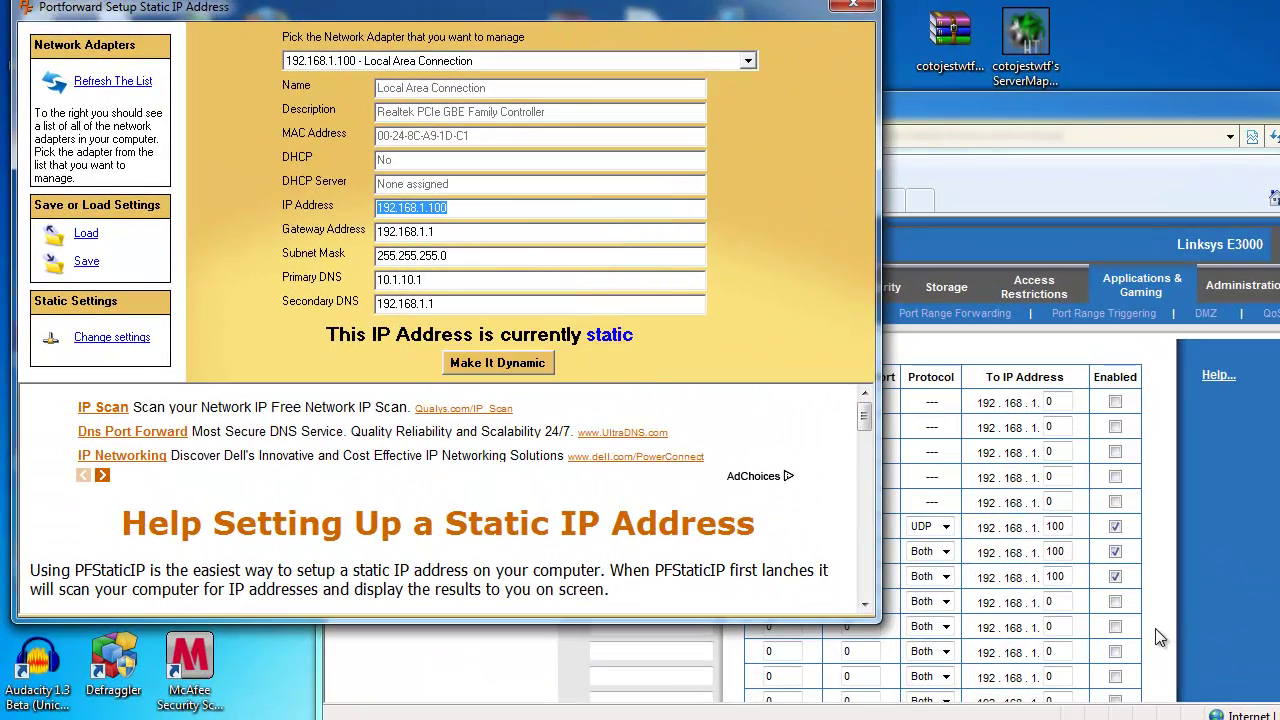
- Confirm the Xlink Kai rule points to 192.168.1.100 and save the forwarding settings
left_click(1040, 545)
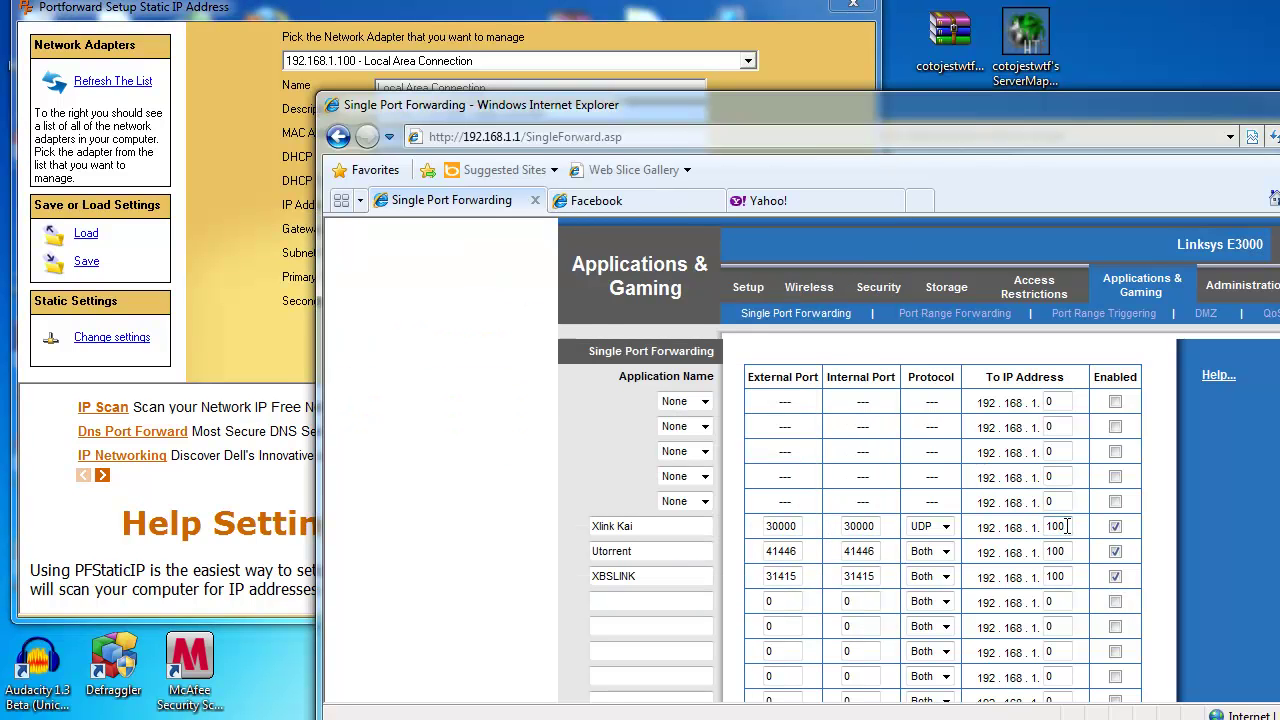
double_click(1066, 526)
left_click(1210, 509)
scroll(1200, 560, "down", 5)
left_click(1005, 672)
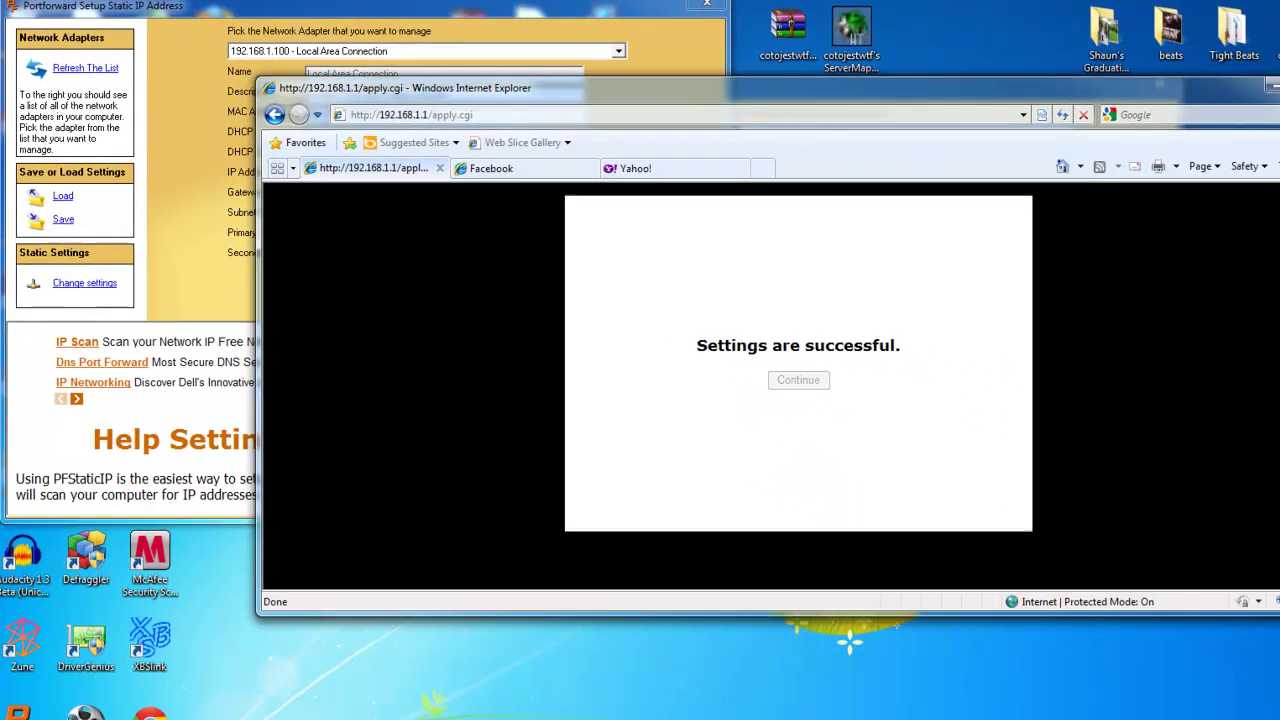
- Close the browser and static IP windows, then check UDP port 30000 in PFPortChecker
key("alt+F4")
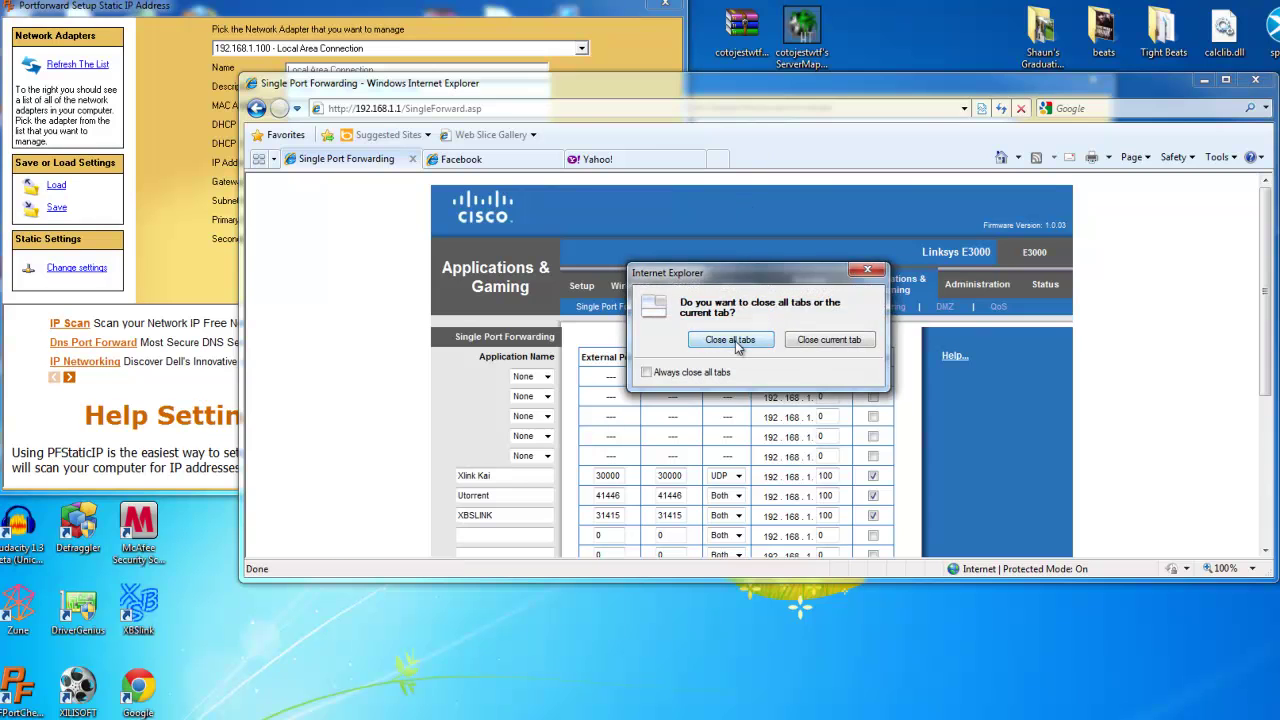
left_click(731, 340)
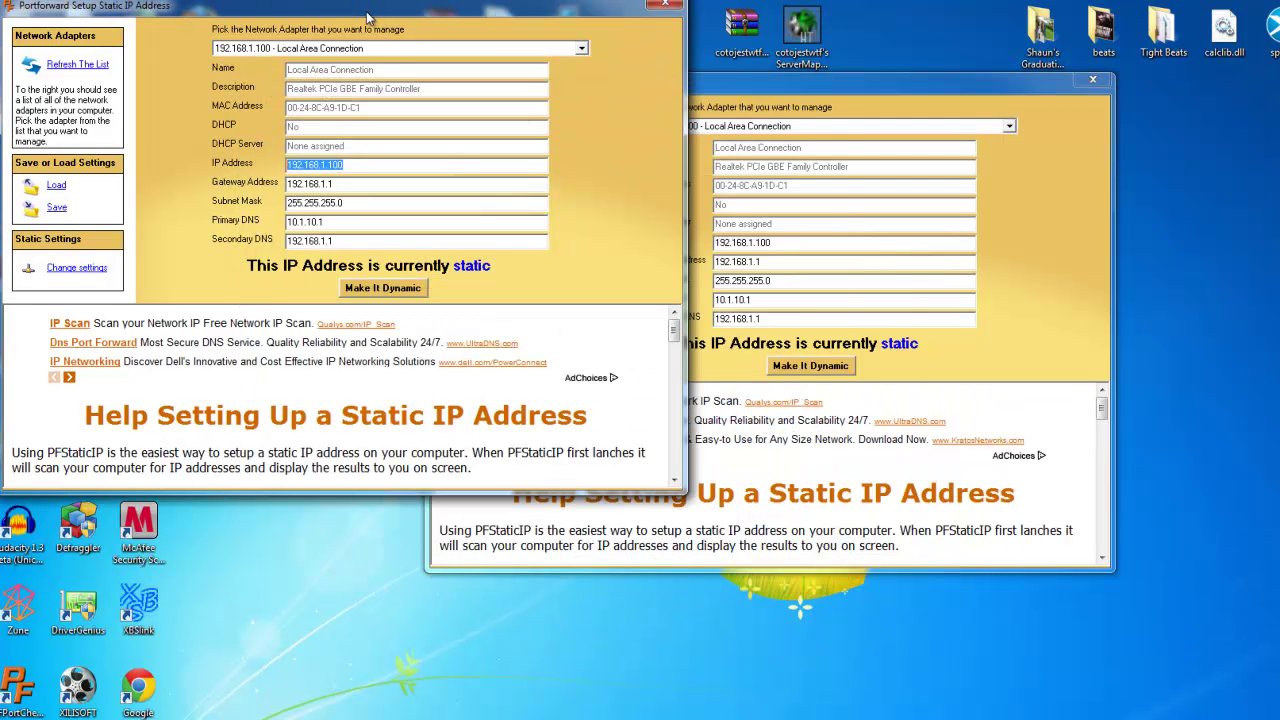
left_click_drag(368, 17, 514, 146)
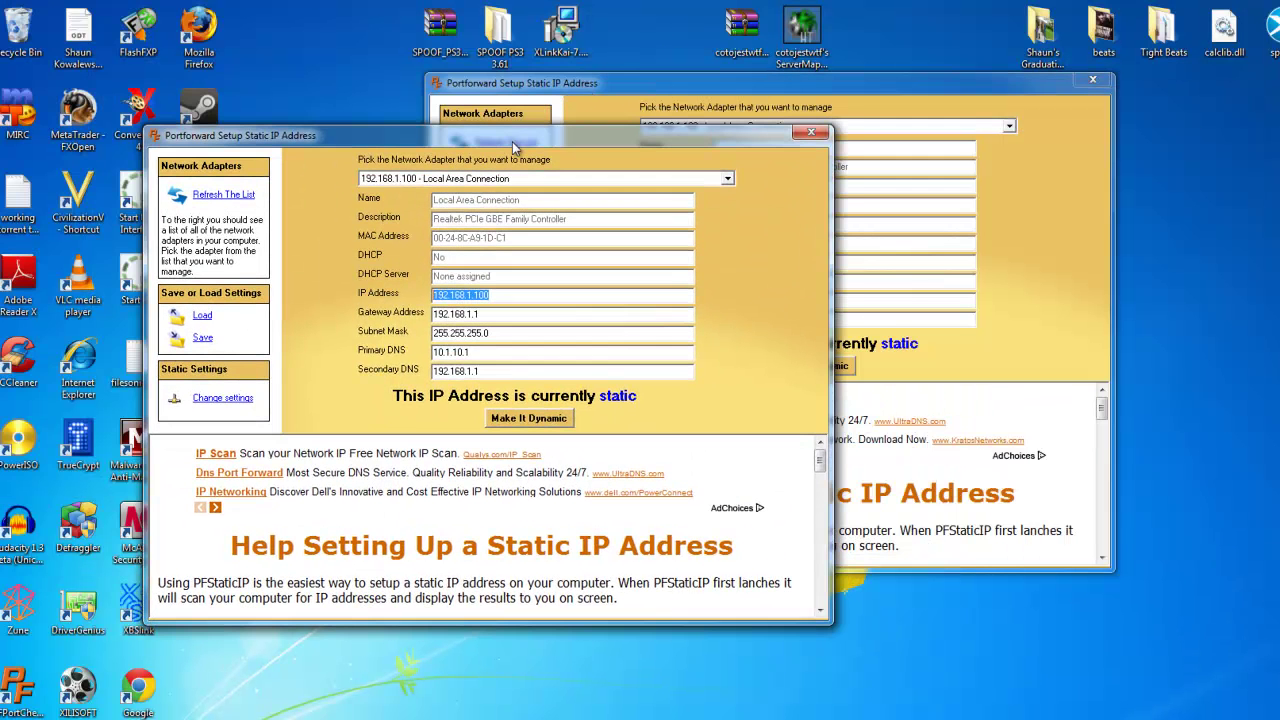
left_click(813, 133)
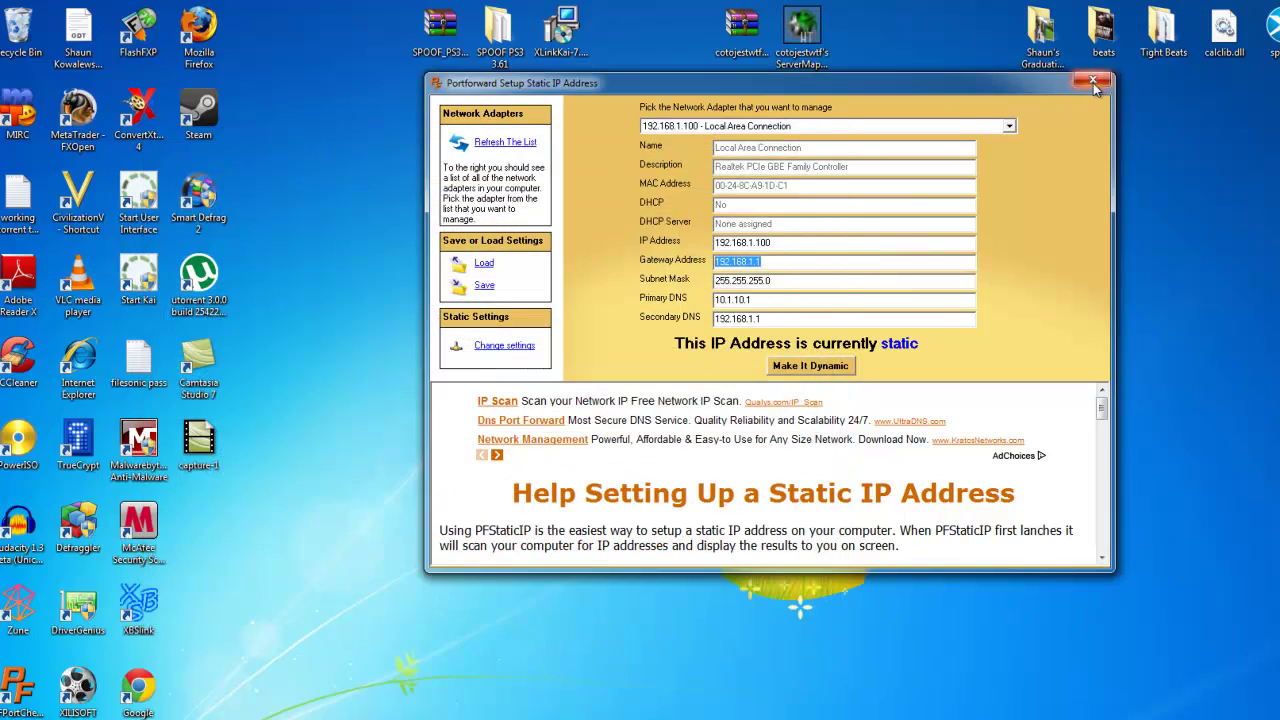
left_click(1093, 82)
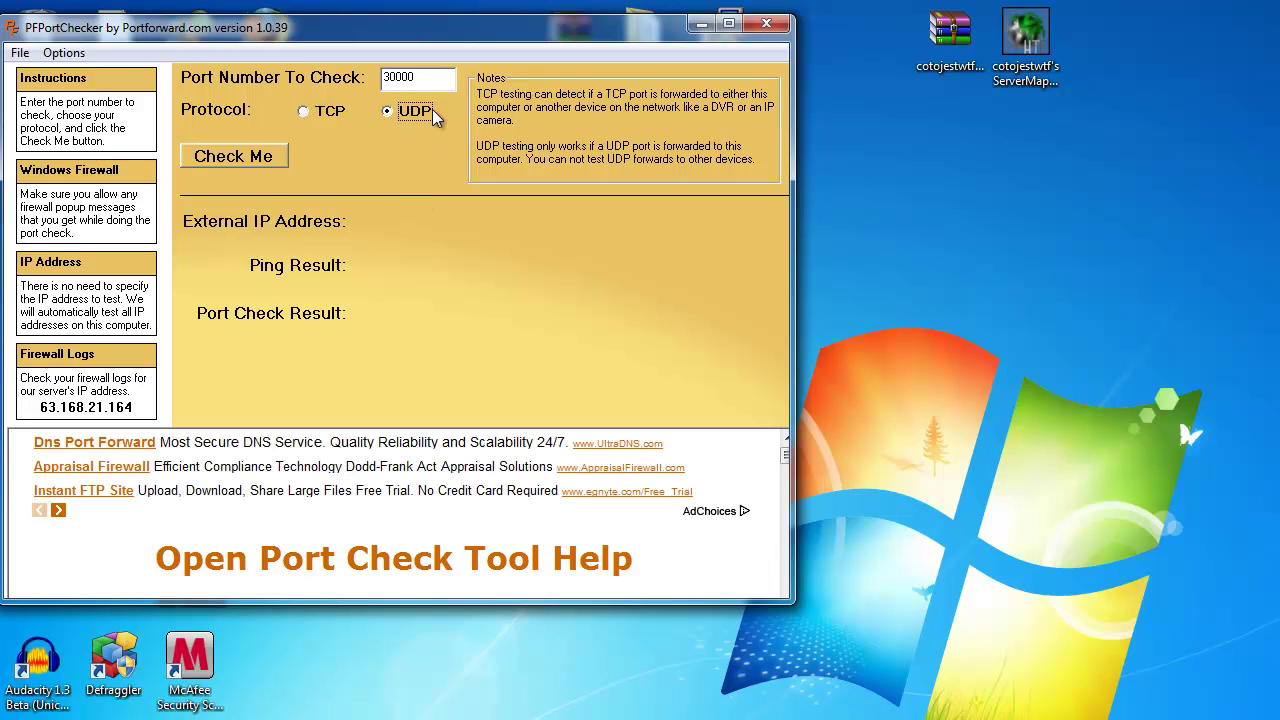
left_click(241, 159)
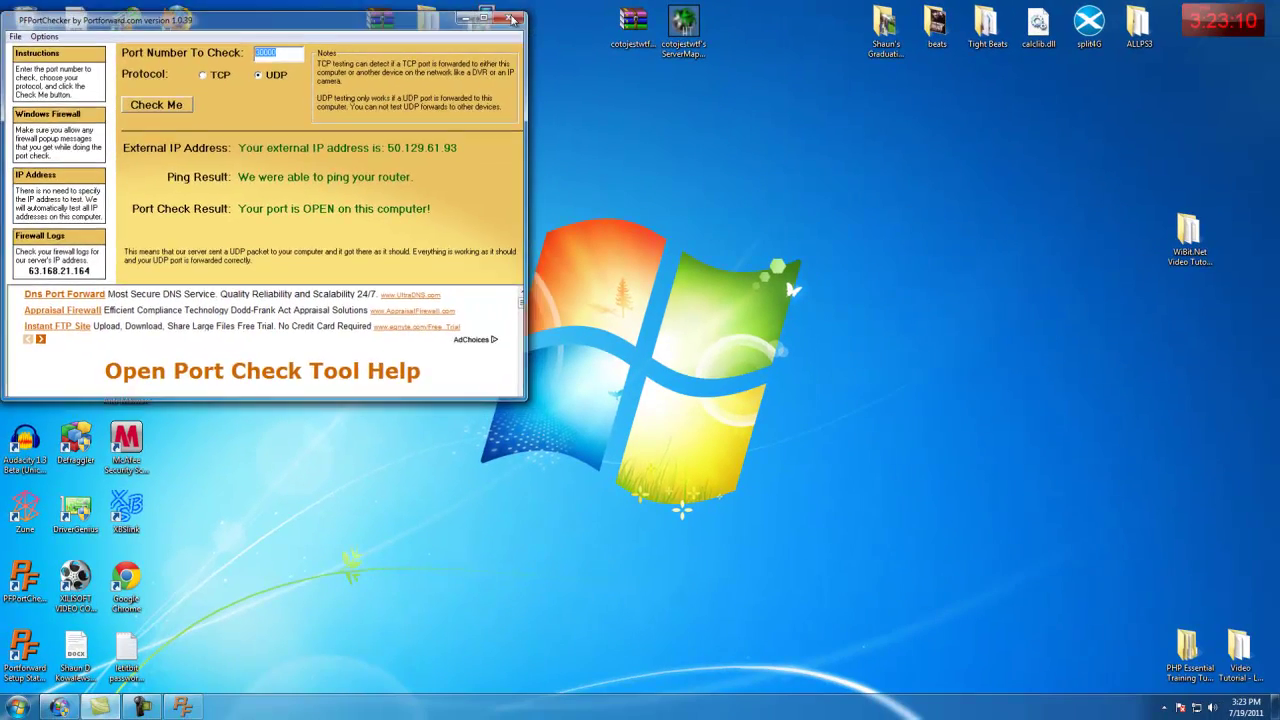
- Close PFPortChecker and glance at the hidden notification-area icons
left_click(767, 25)
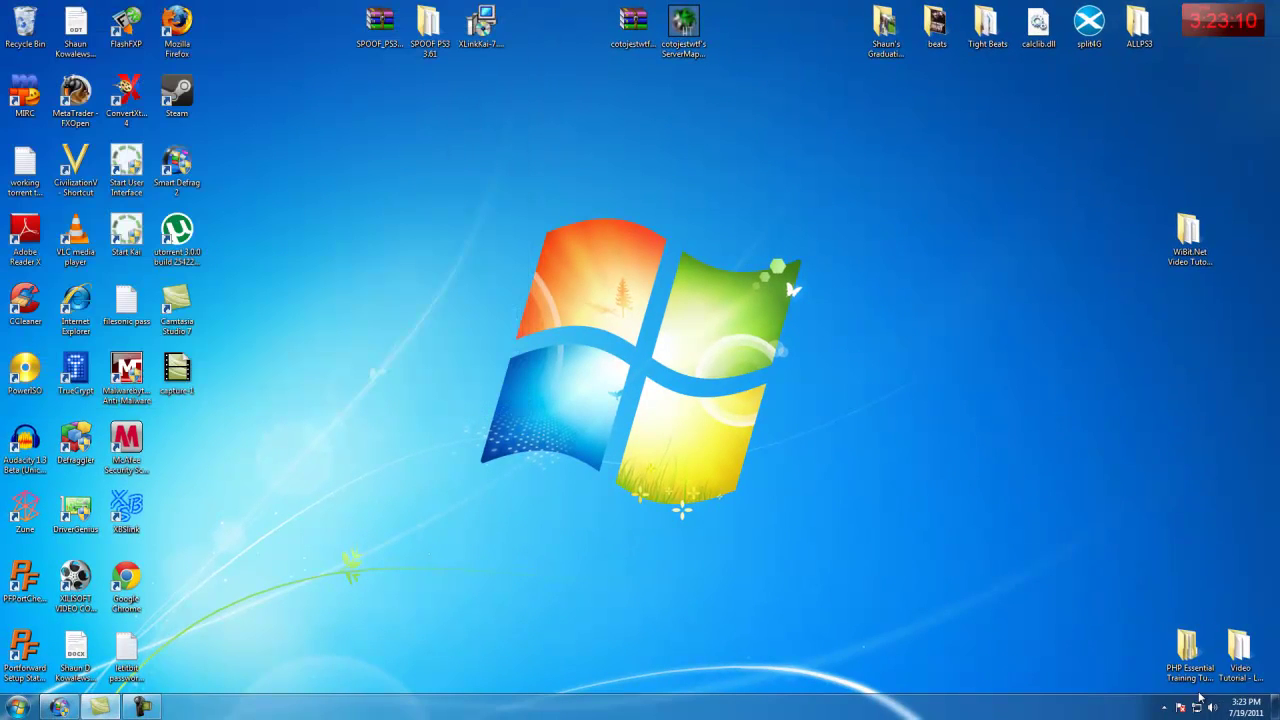
left_click(1164, 707)
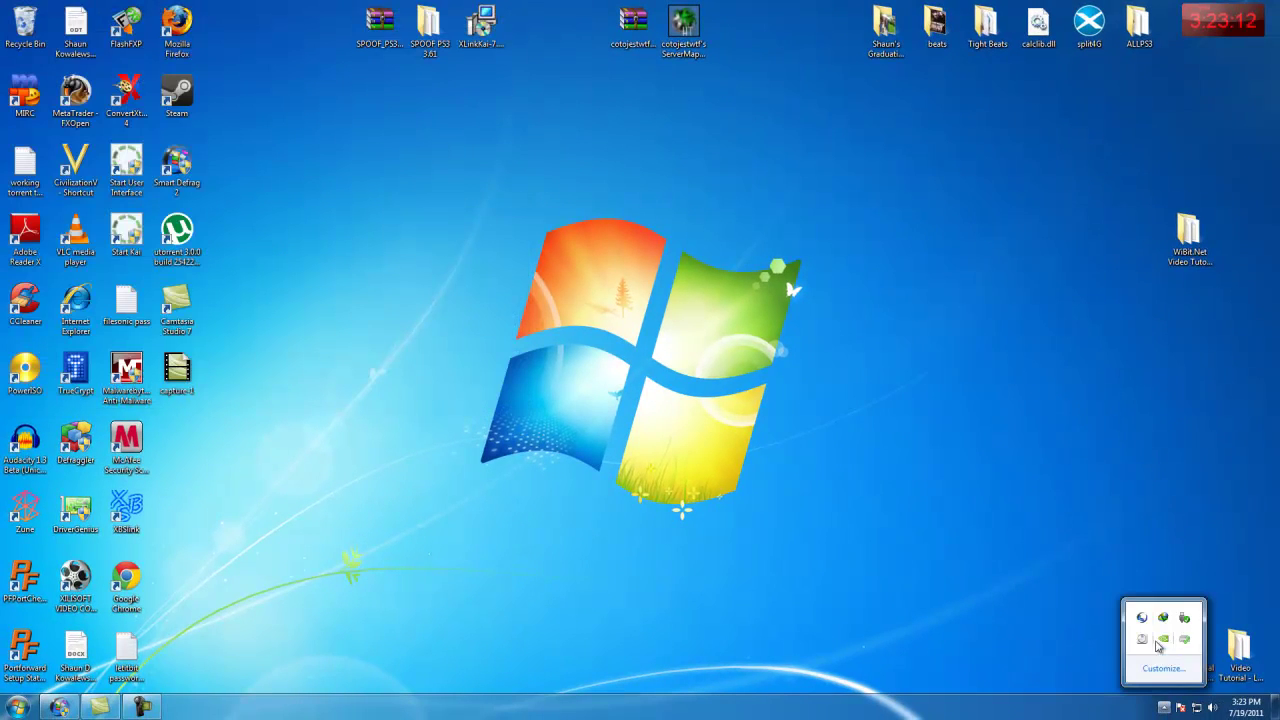
left_click(1125, 585)
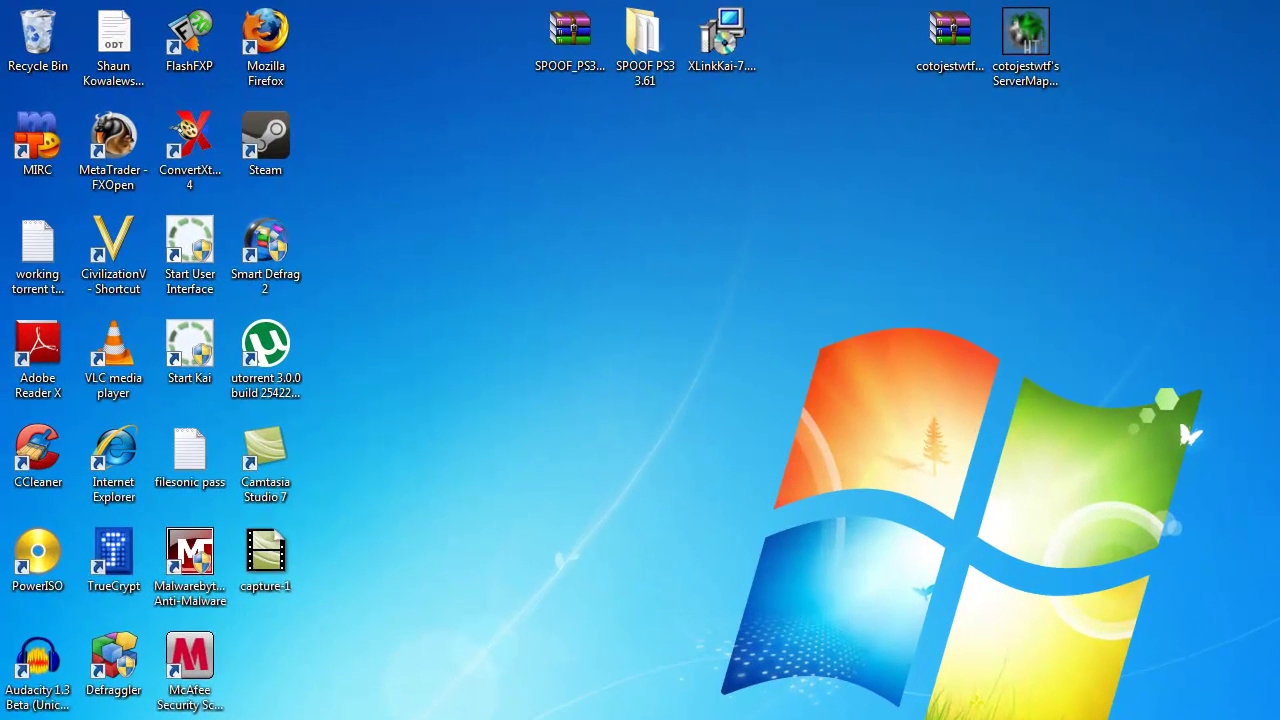
- Run ipconfig in Command Prompt to read IPv4 192.168.1.100, then minimize the console
left_click(17, 708)
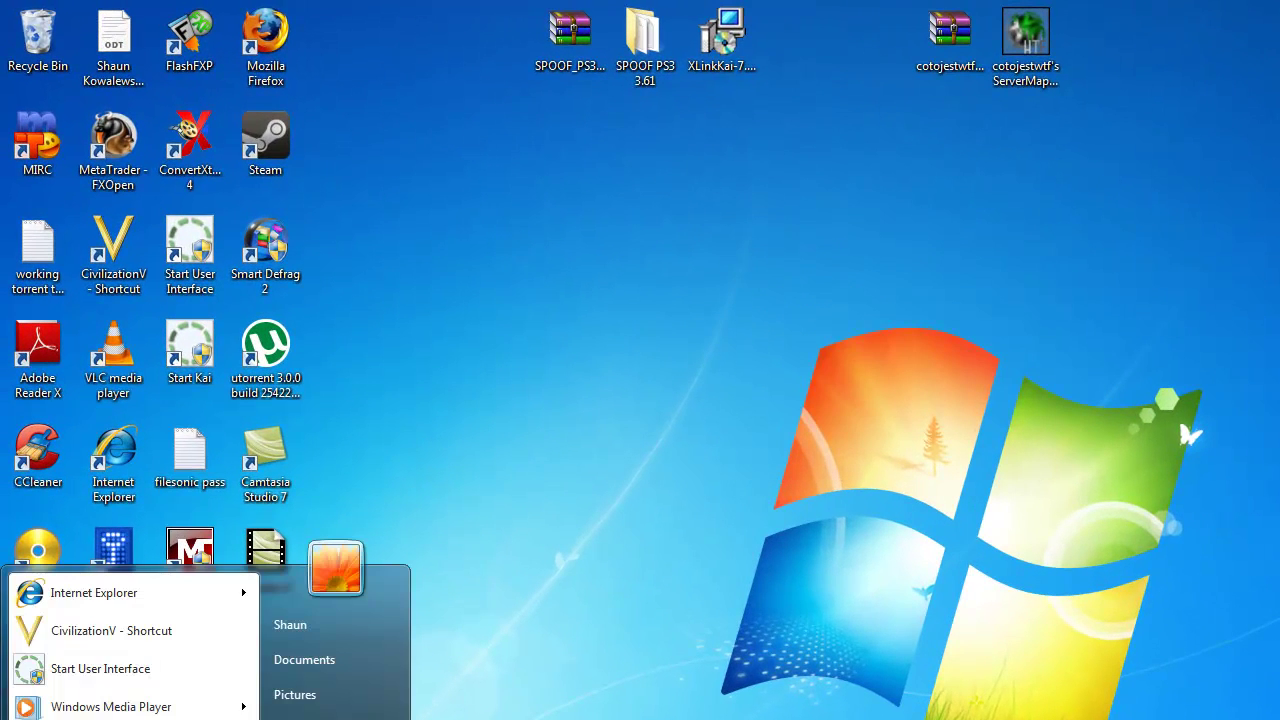
type("cmd")
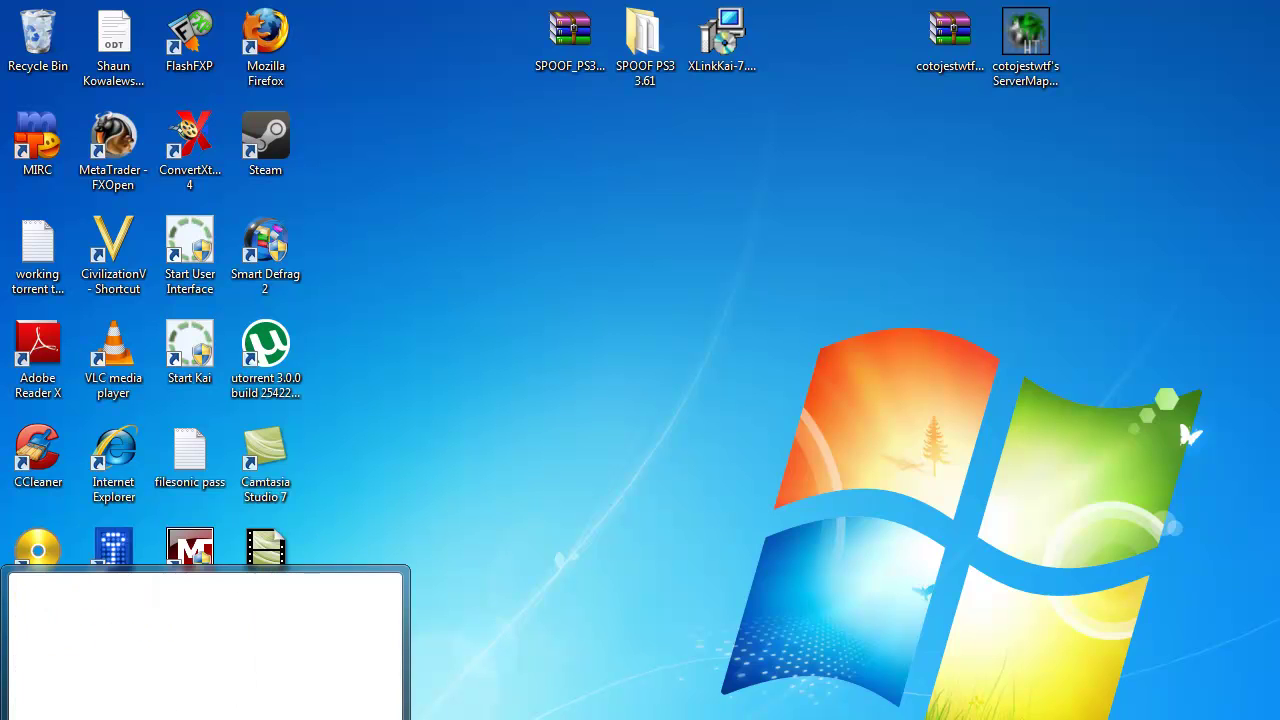
key("Return")
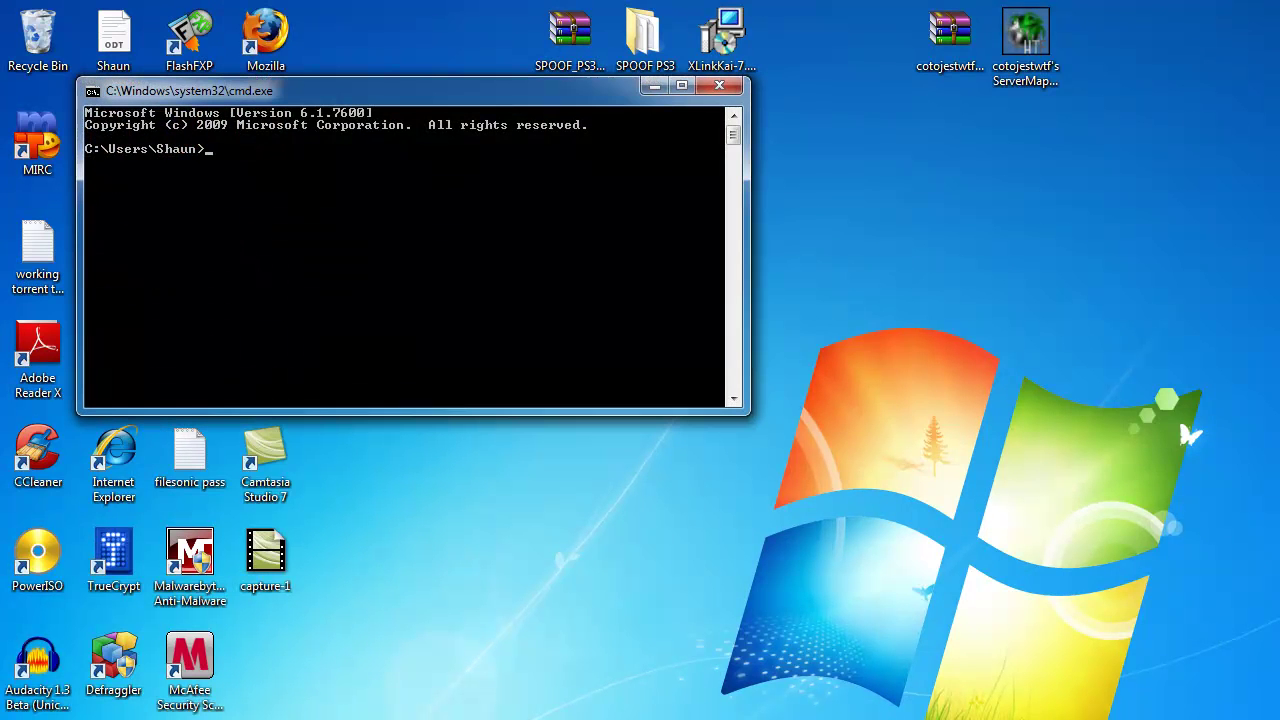
type("ipconfig")
key("Return")
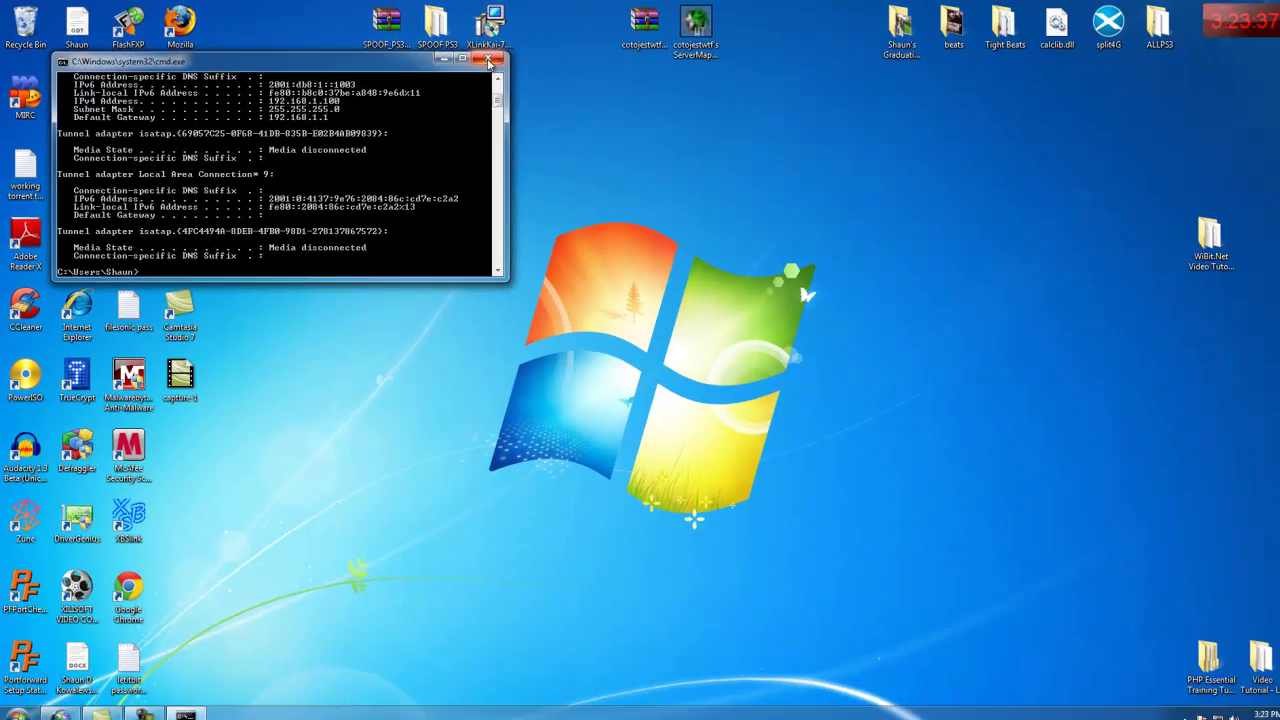
left_click(654, 86)
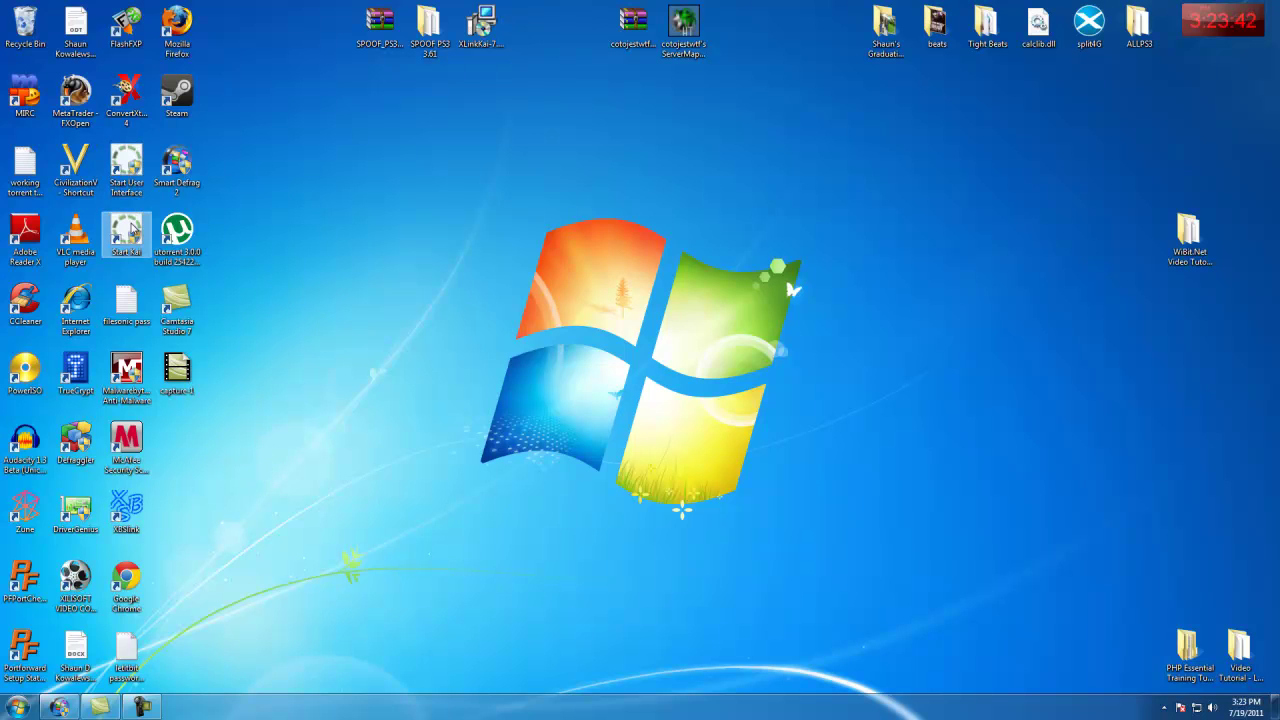
- Launch XLink Kai from the Start Kai desktop shortcut
double_click(131, 229)
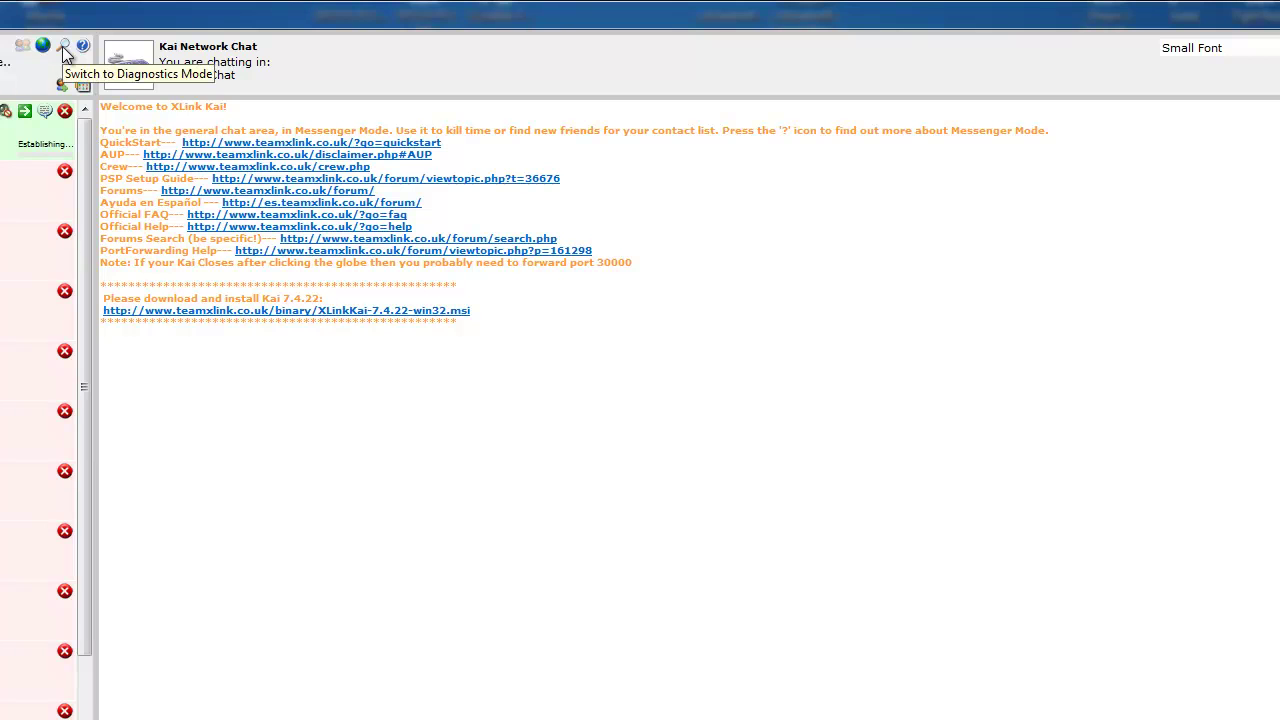
- Switch XLink Kai to Diagnostics Mode and toggle to the view showing the detected PS3
left_click(63, 46)
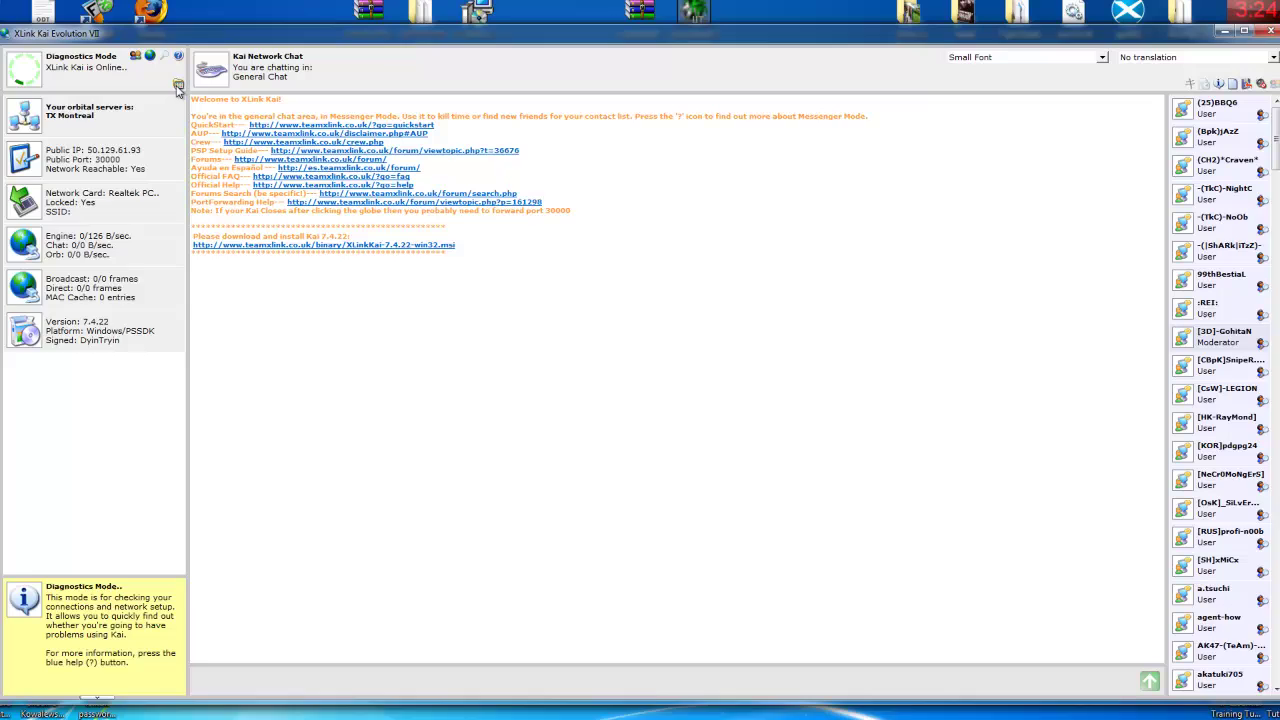
left_click(105, 85)
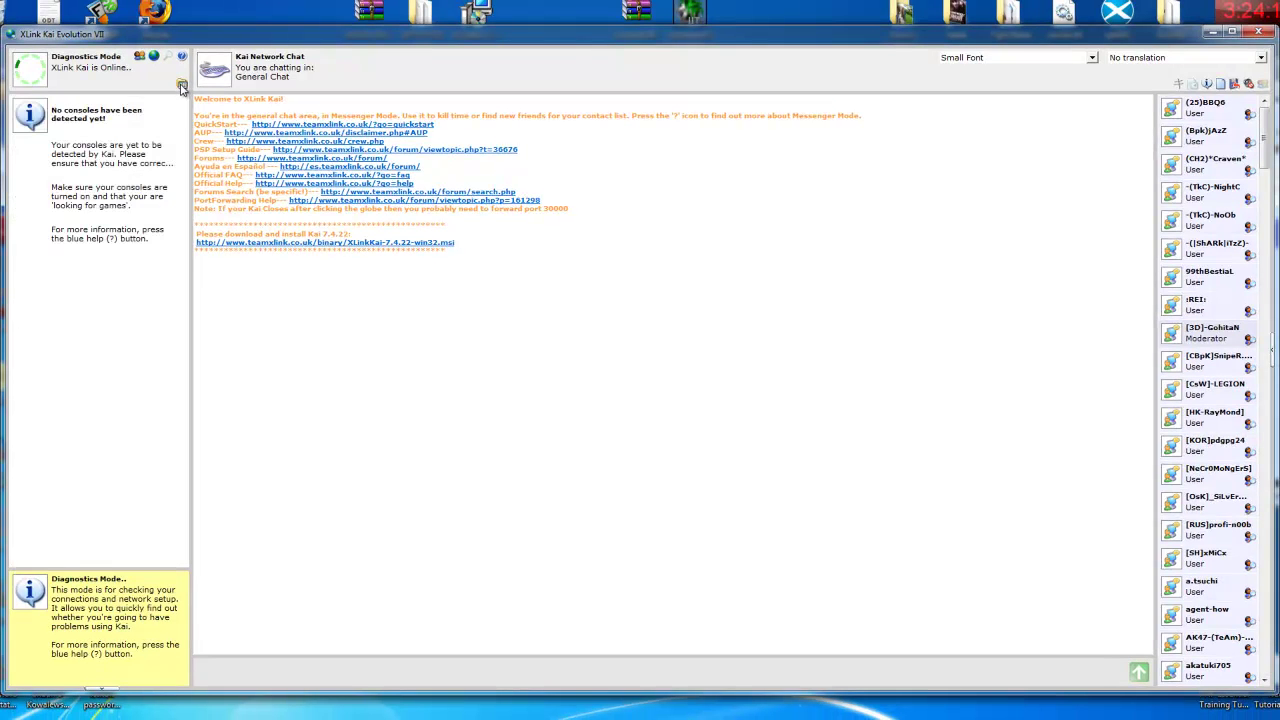
left_click(182, 86)
left_click(182, 86)
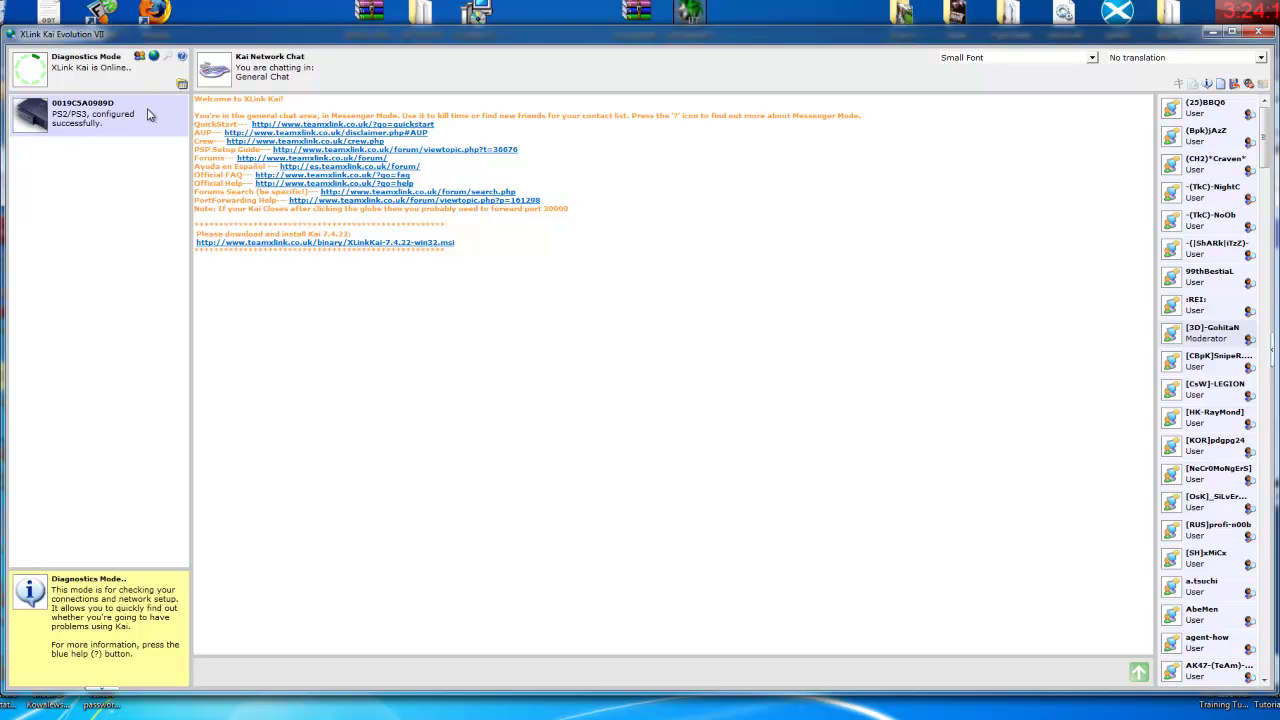
- Browse the Black Ops France arena in Arena Mode, select a player, then close Evolution VII
left_click(153, 56)
left_click(181, 102)
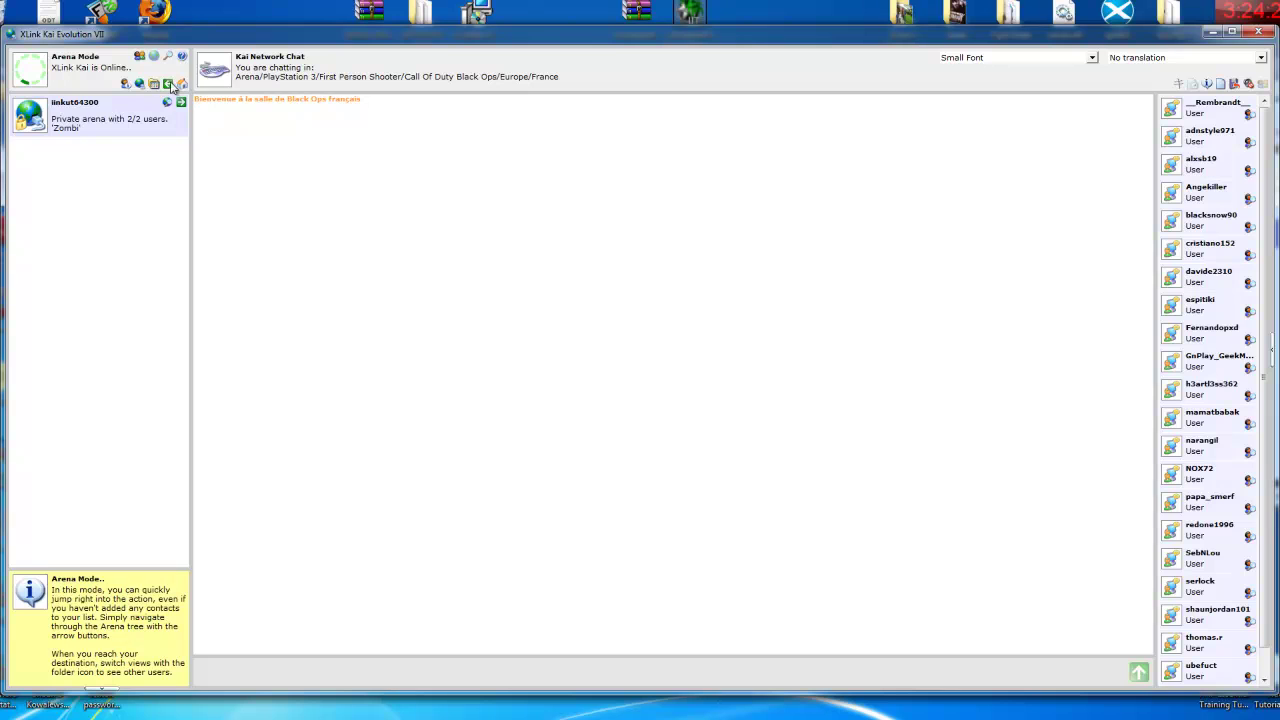
left_click(154, 83)
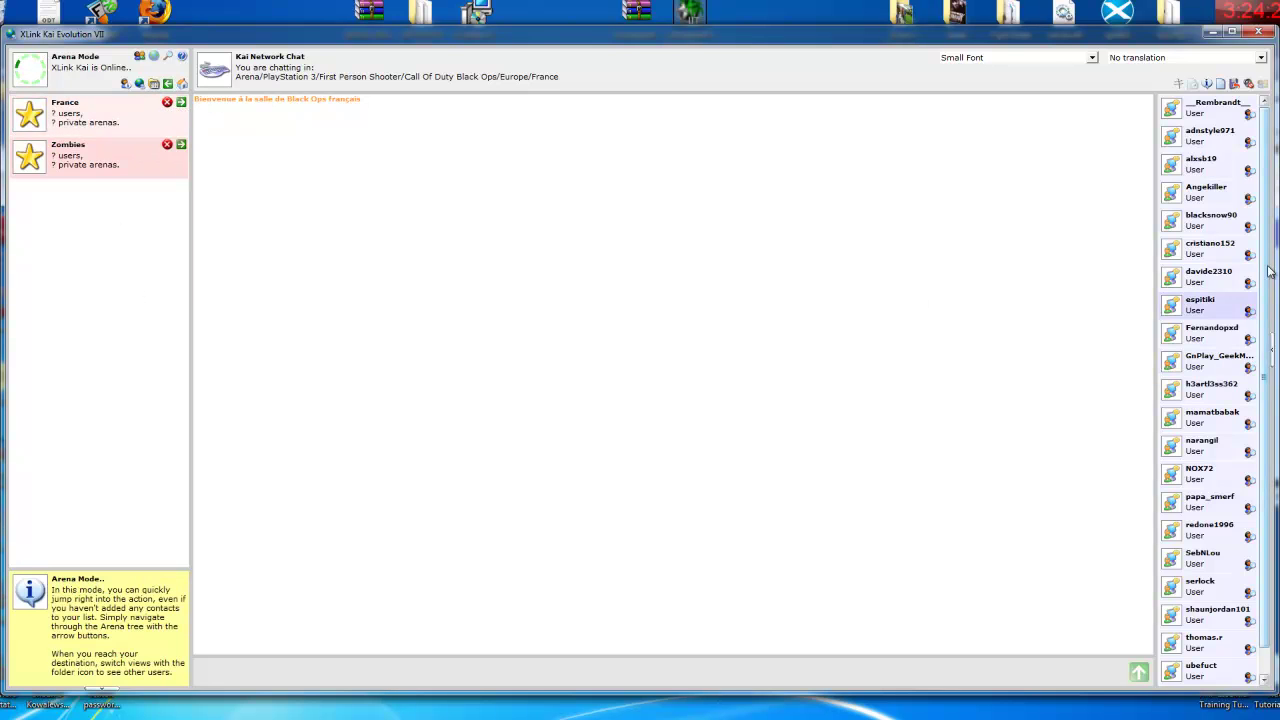
scroll(1266, 305, "down", 1)
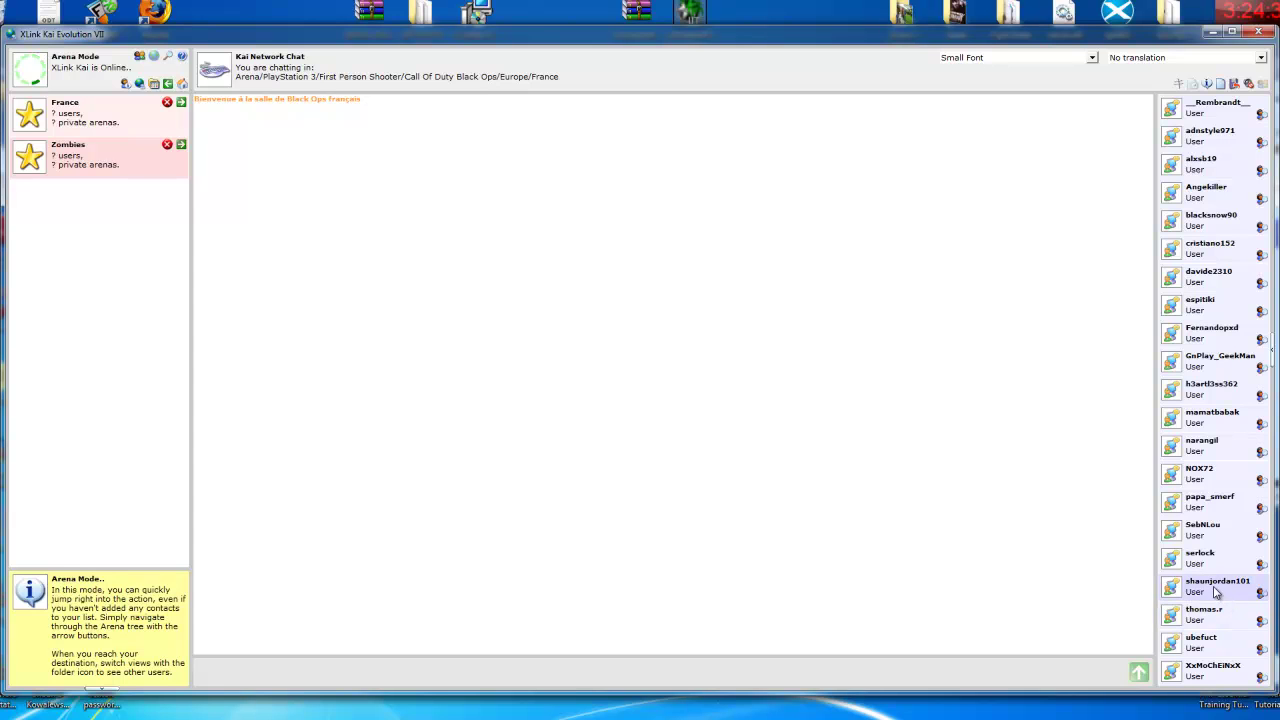
left_click(1200, 558)
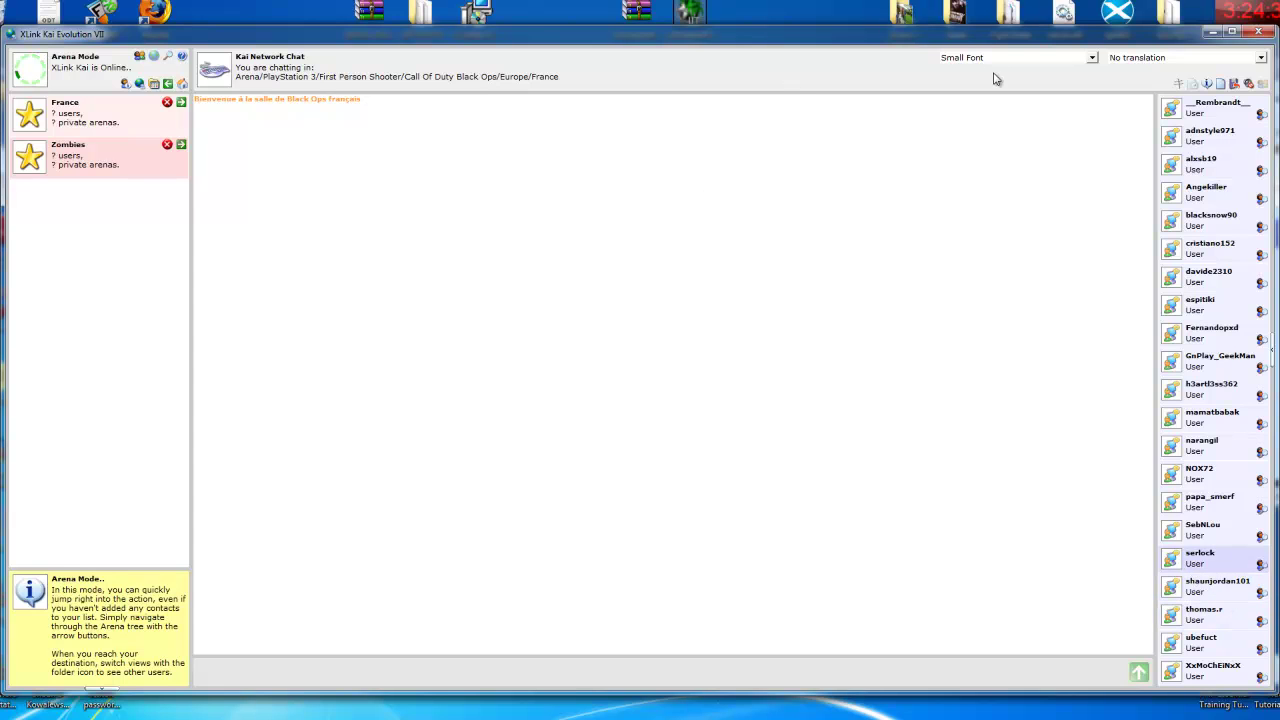
left_click(1258, 32)
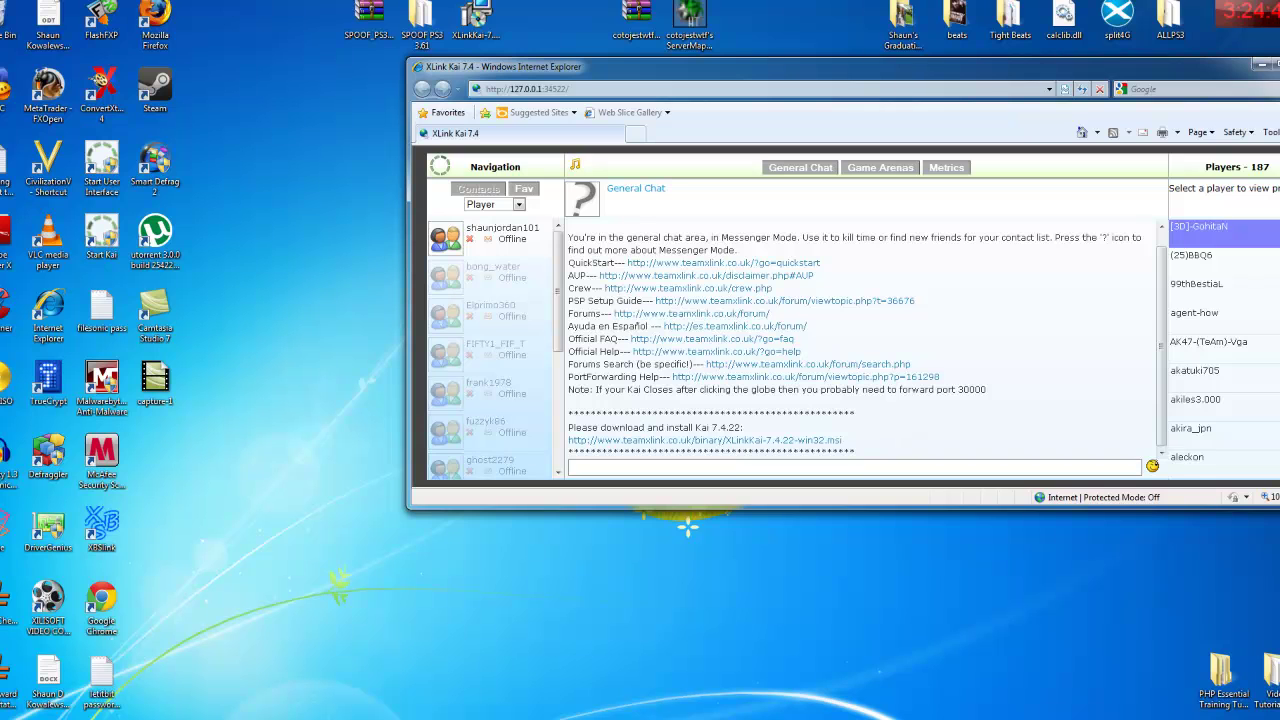
- Close the XLink Kai web page and relaunch Start Kai from the desktop
key("alt+F4")
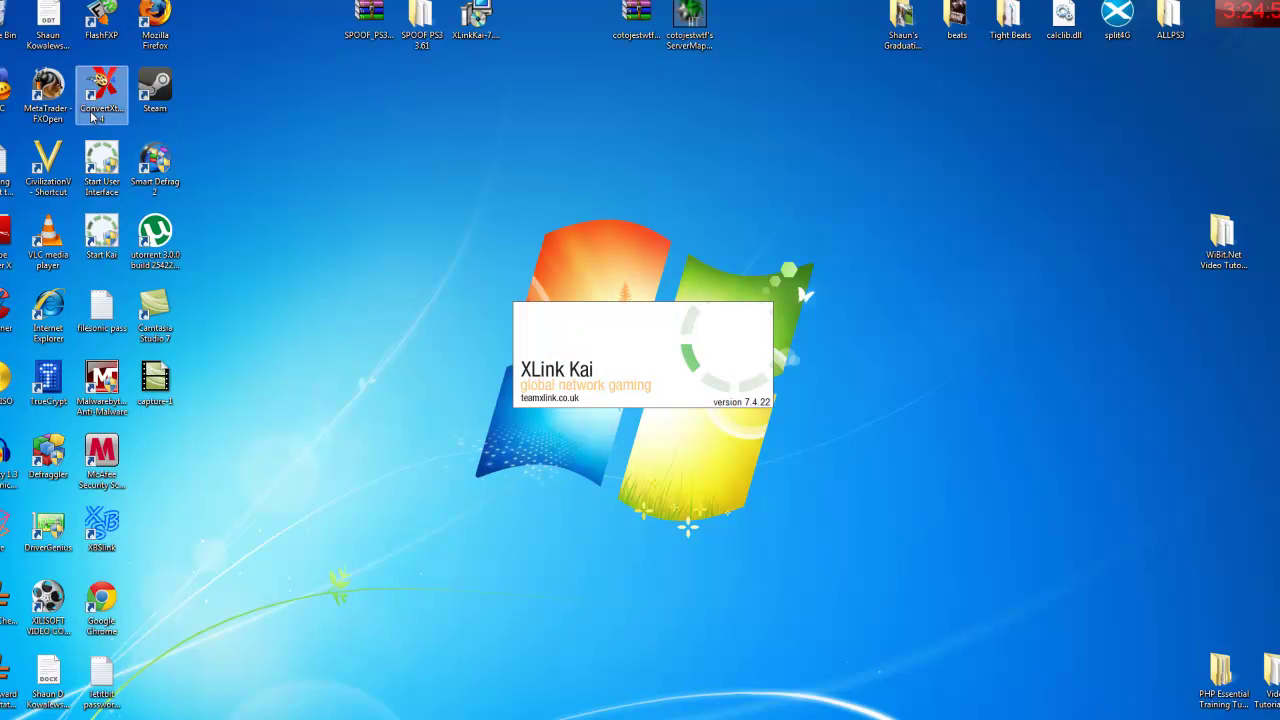
double_click(112, 170)
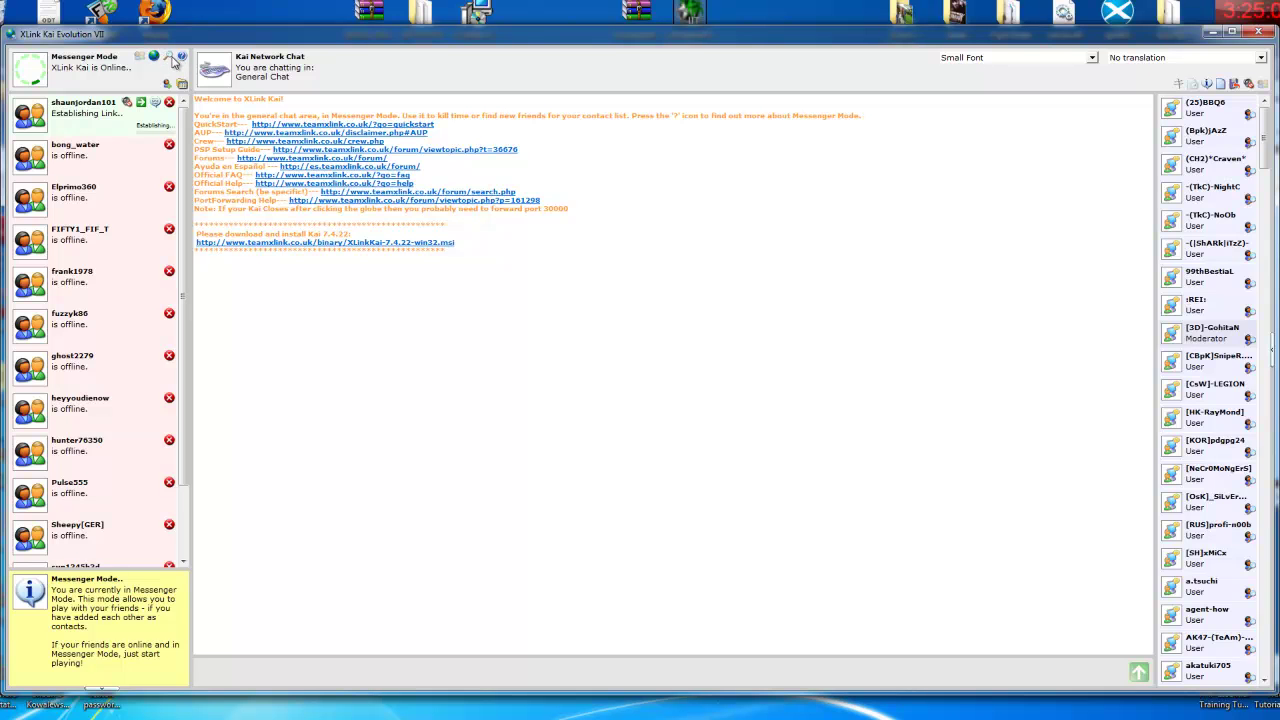
- Switch to Diagnostics Mode, then Arena Mode, then back to Diagnostics Mode
left_click(168, 57)
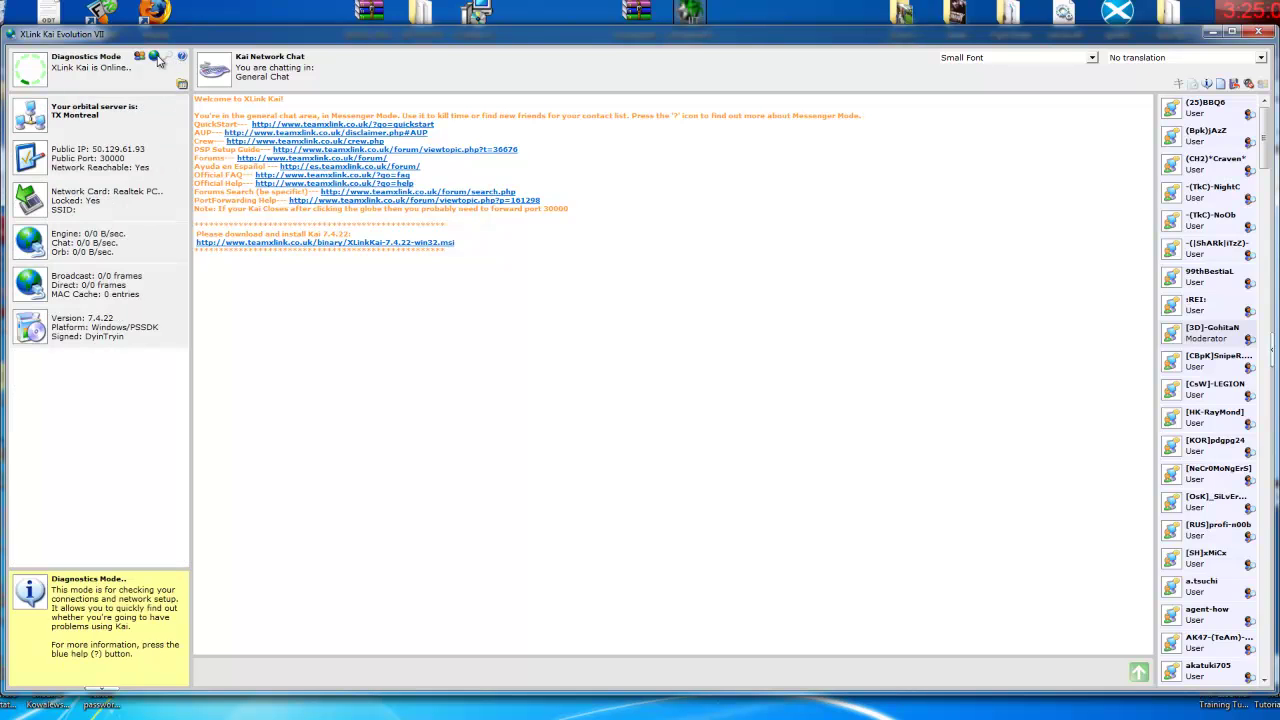
left_click(155, 57)
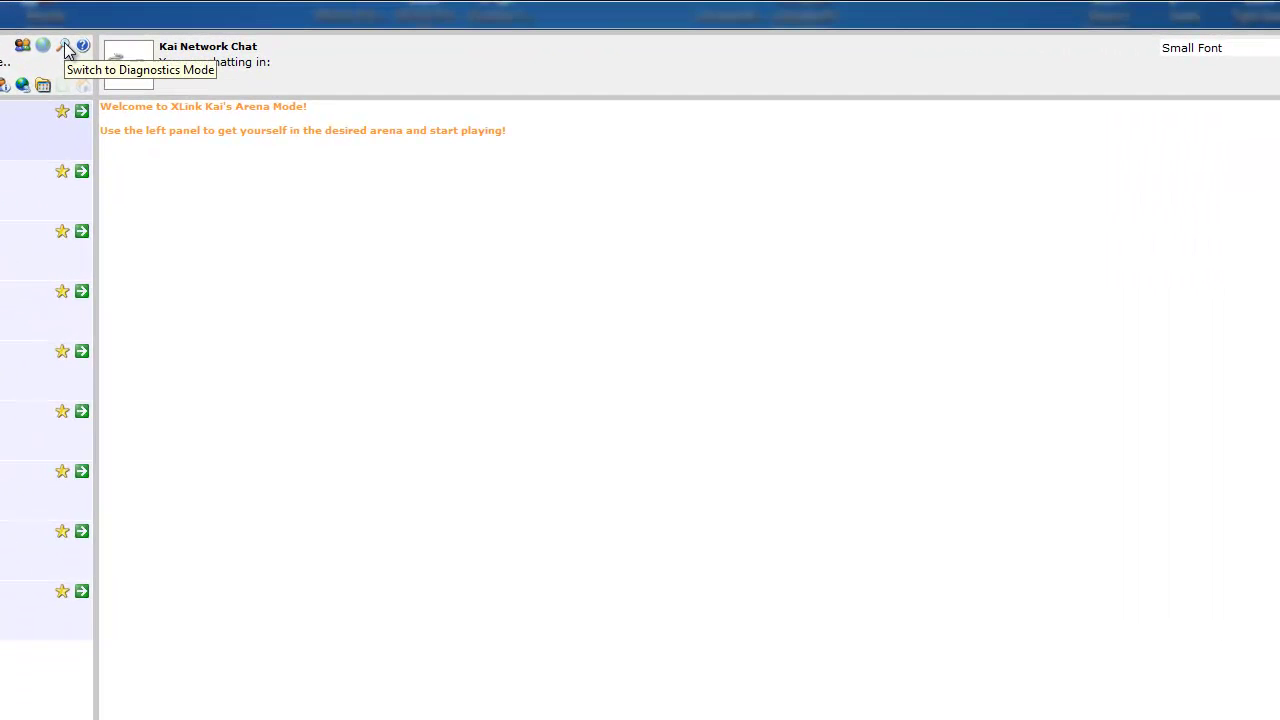
left_click(66, 50)
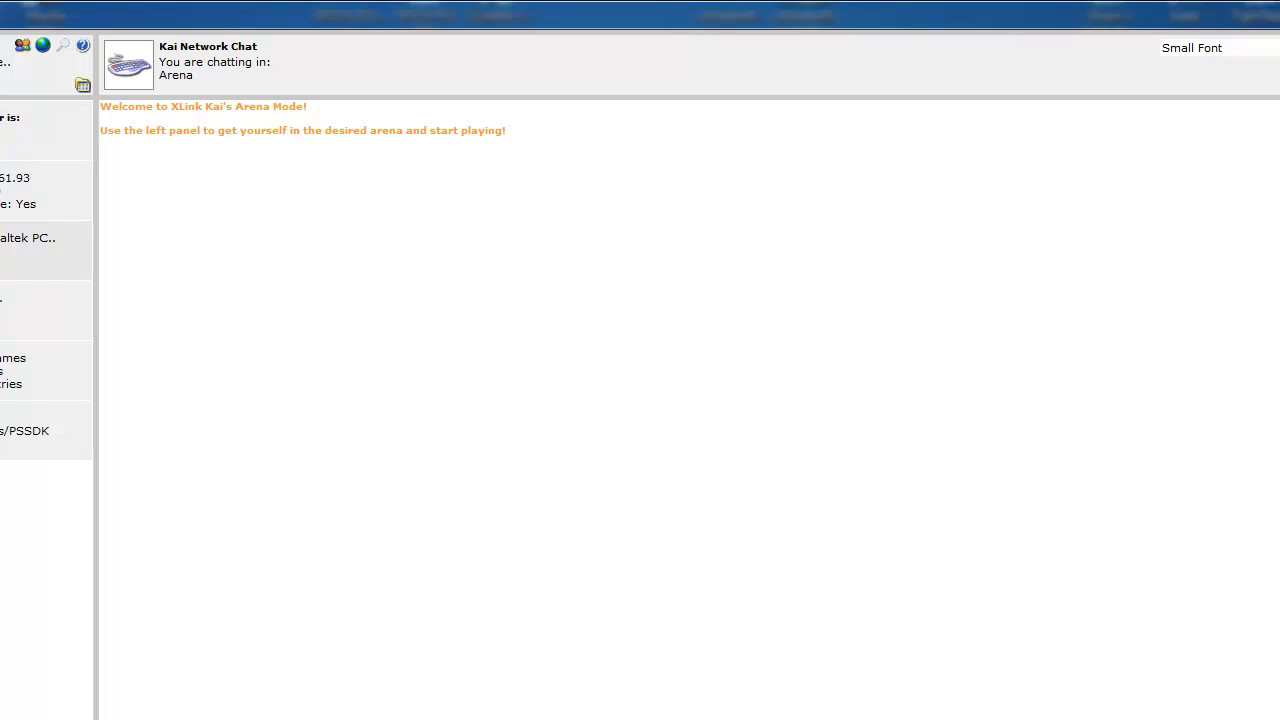
- Show the detected consoles view, confirming the PS2/PS3 is configured, and nudge the window left
left_click(82, 87)
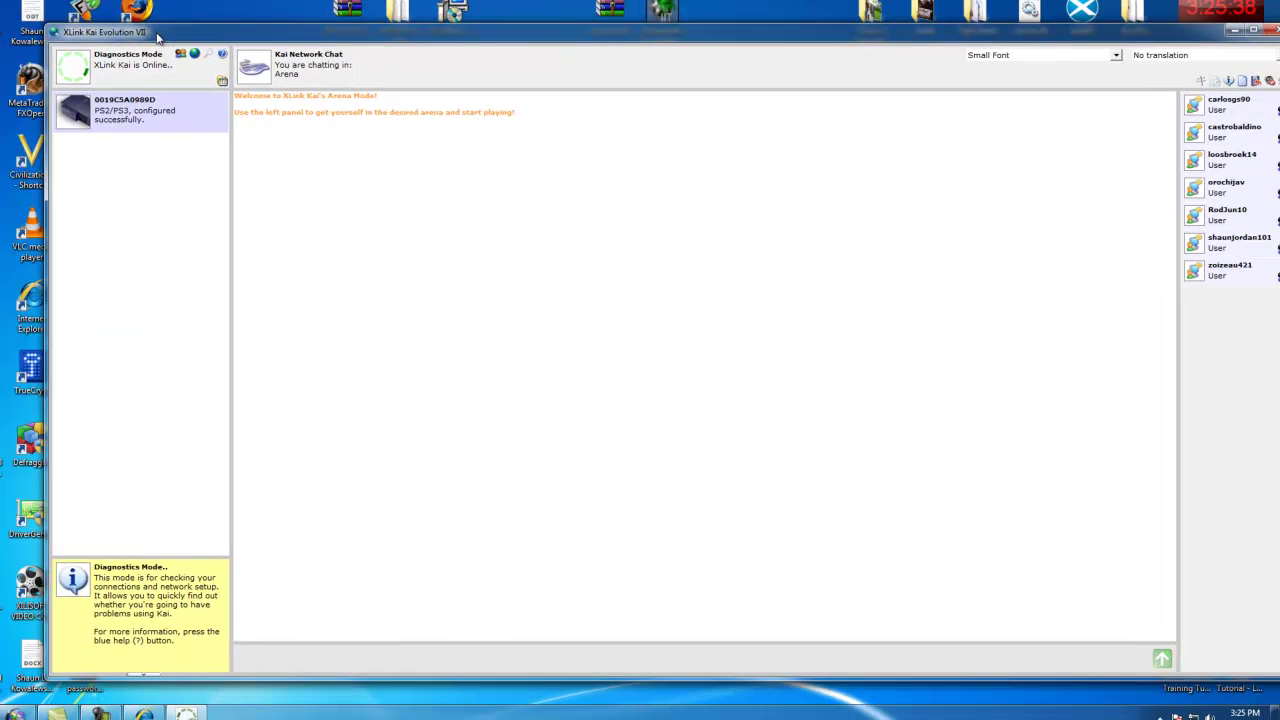
left_click_drag(157, 37, 113, 36)
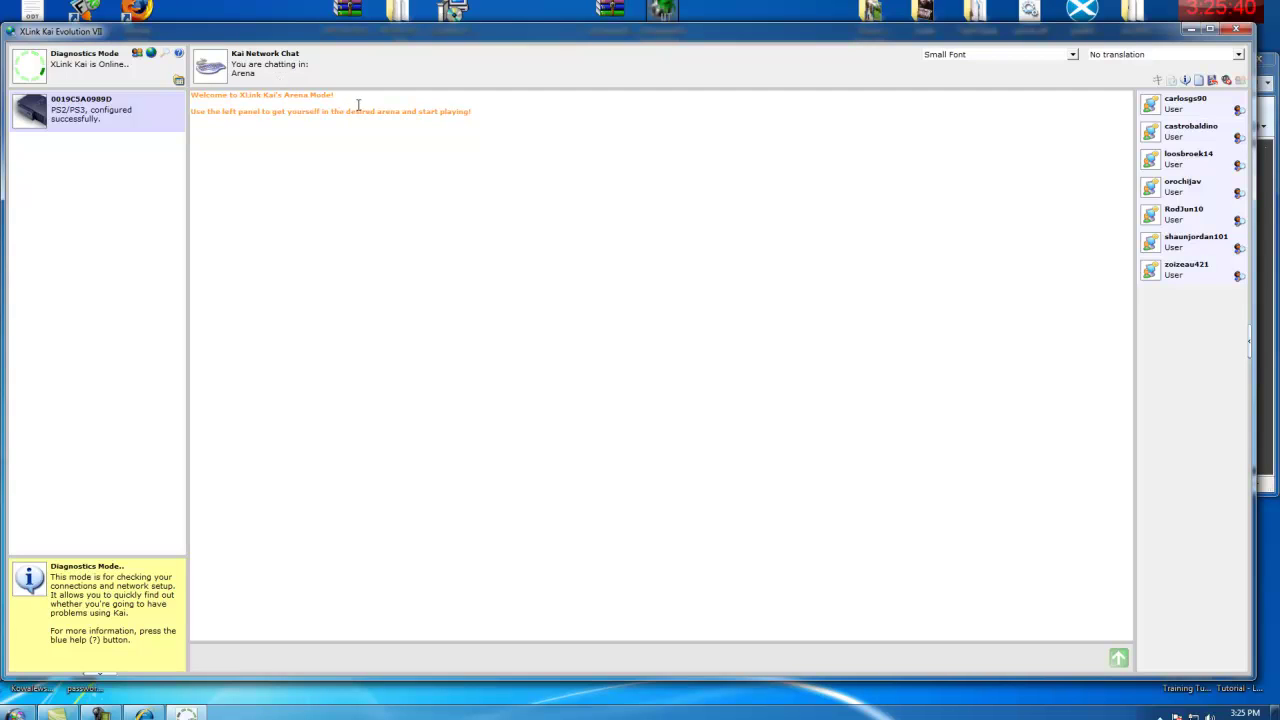